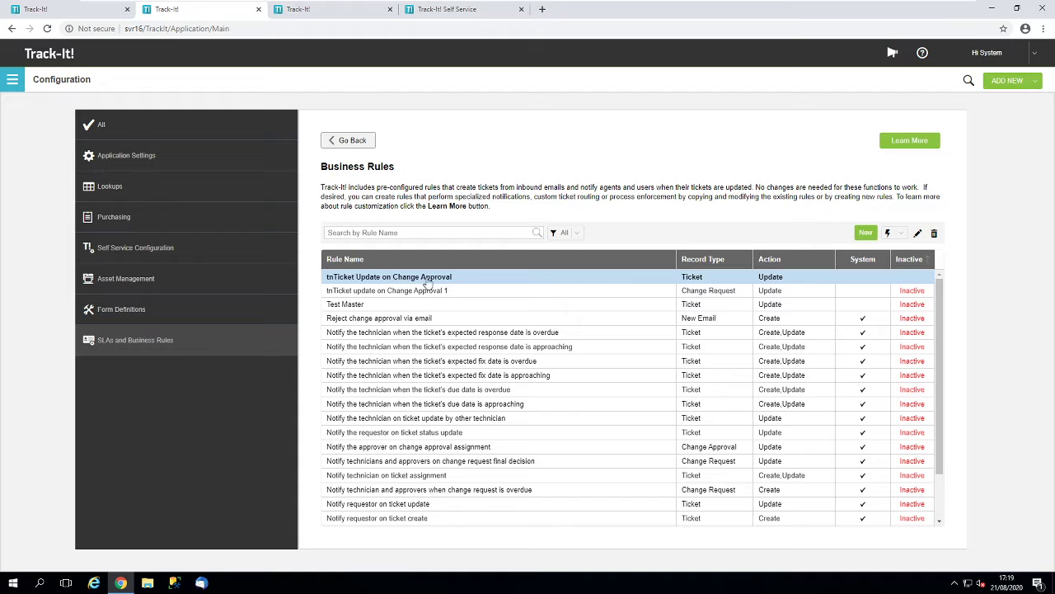
# Step: Open the tnTicket Update on Change Approval business rule and review its conditions, dismissing the Removable Devices hint
pyautogui.click(425, 280)
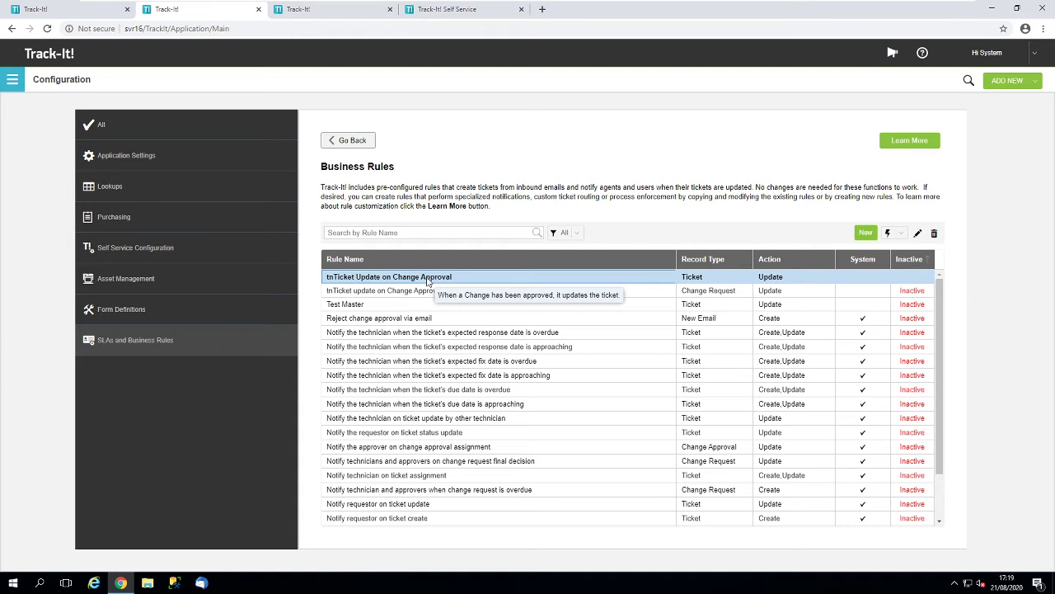
pyautogui.click(917, 233)
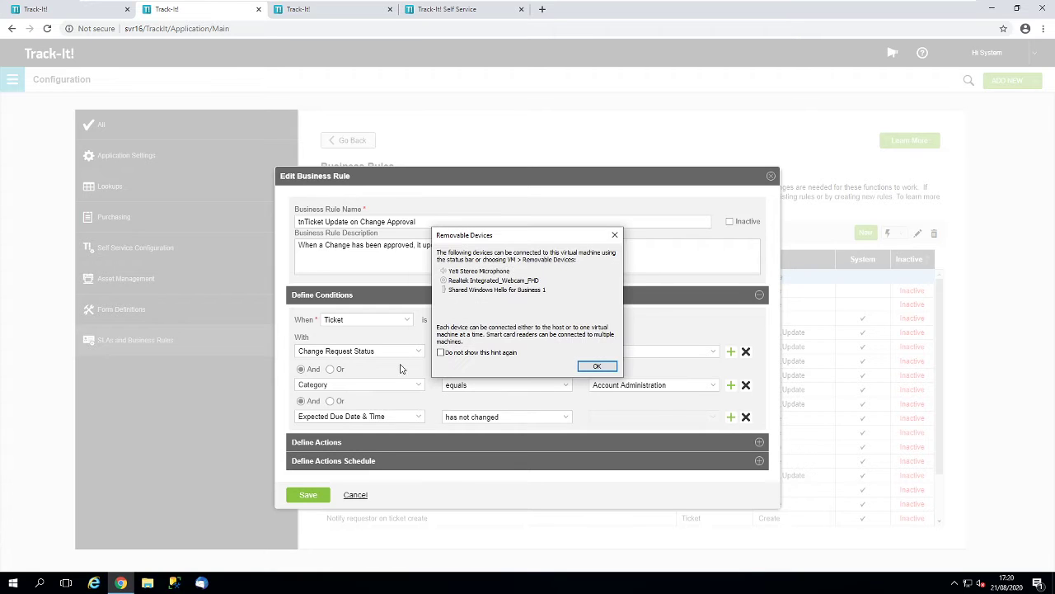
pyautogui.click(595, 367)
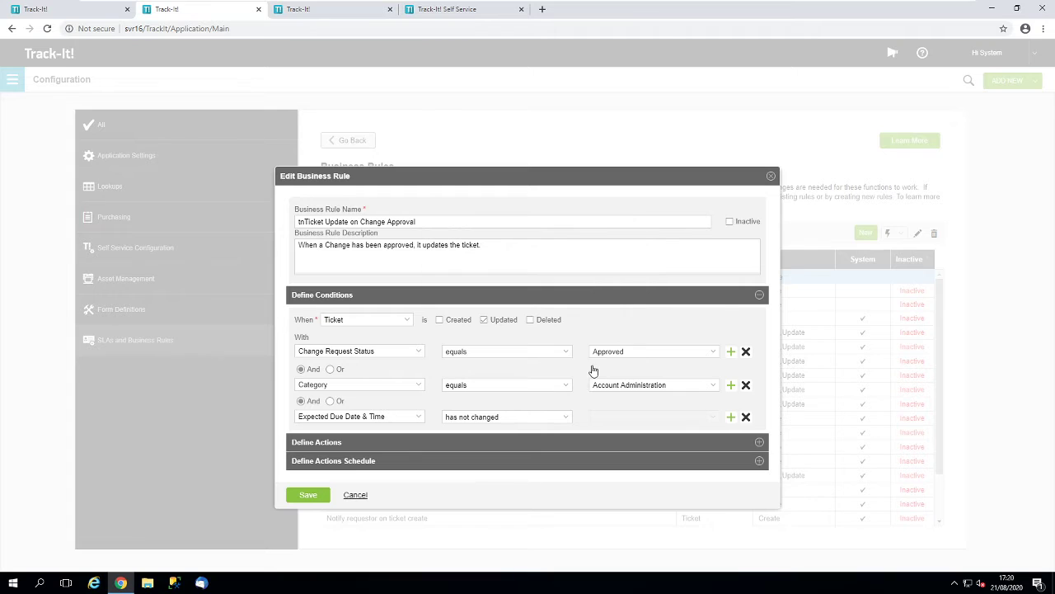
# Step: Review the field mappings of both Update Record actions and the rule's action schedule, and close the rule without saving
pyautogui.click(758, 444)
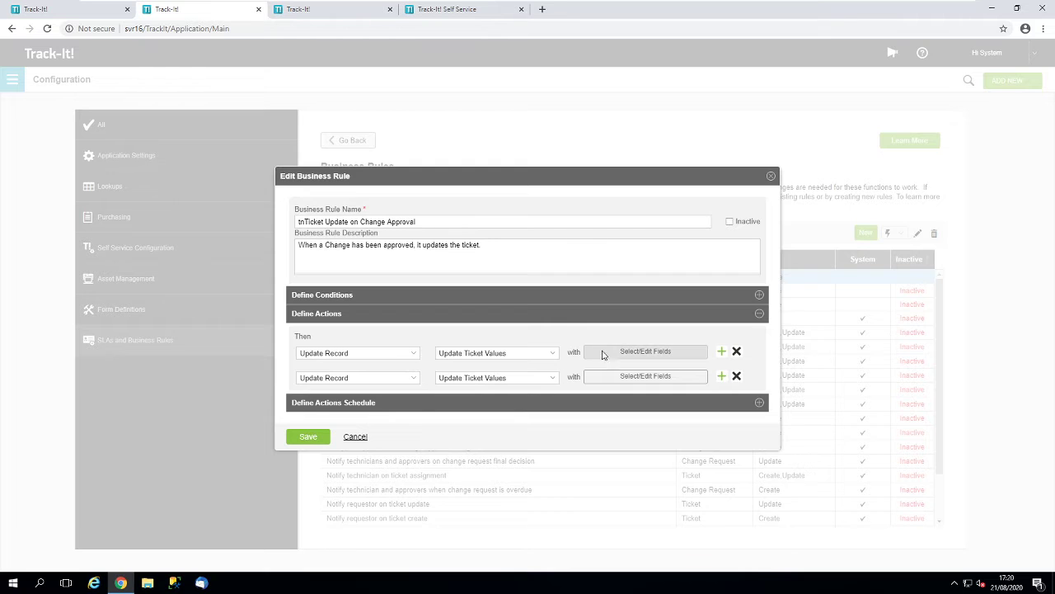
pyautogui.click(604, 352)
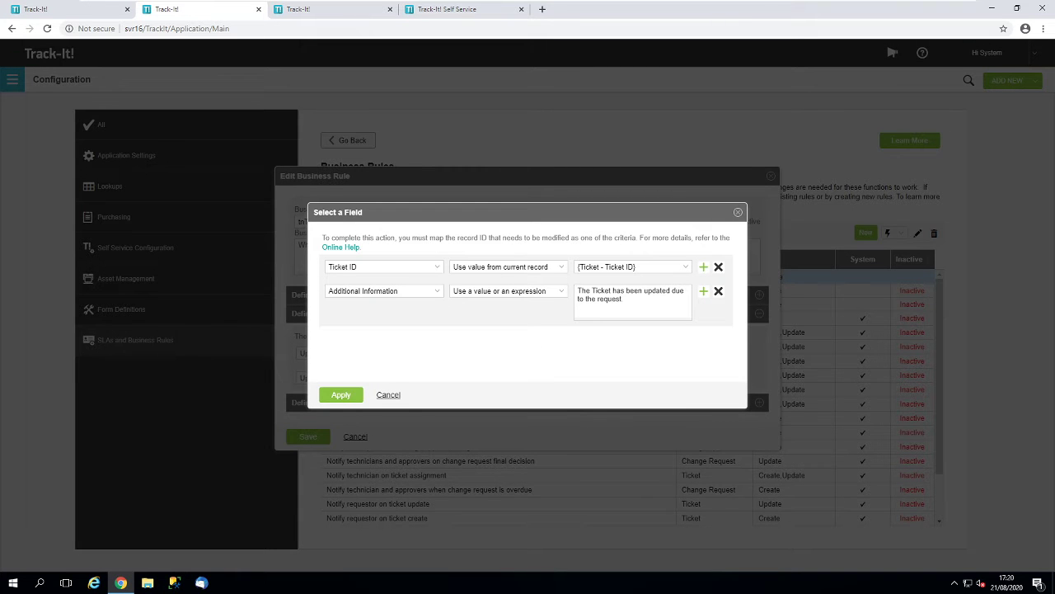
pyautogui.click(390, 396)
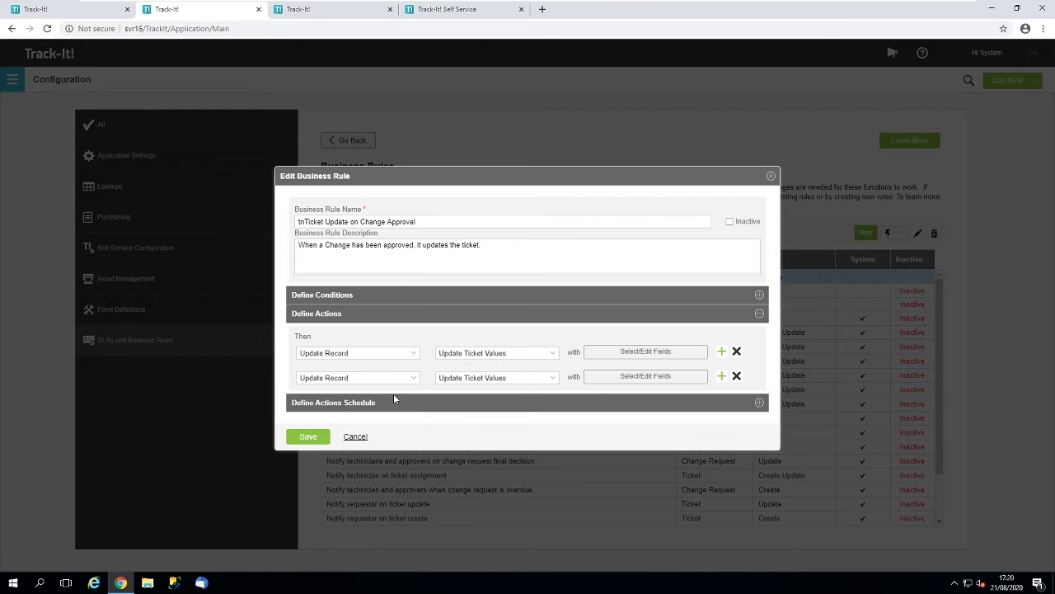
pyautogui.click(647, 380)
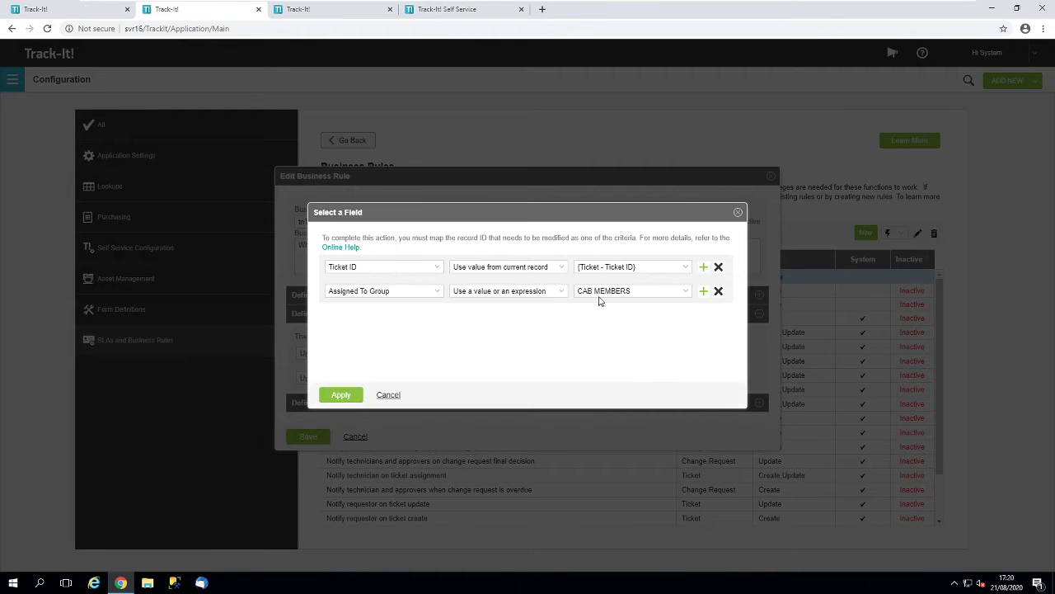
pyautogui.click(391, 396)
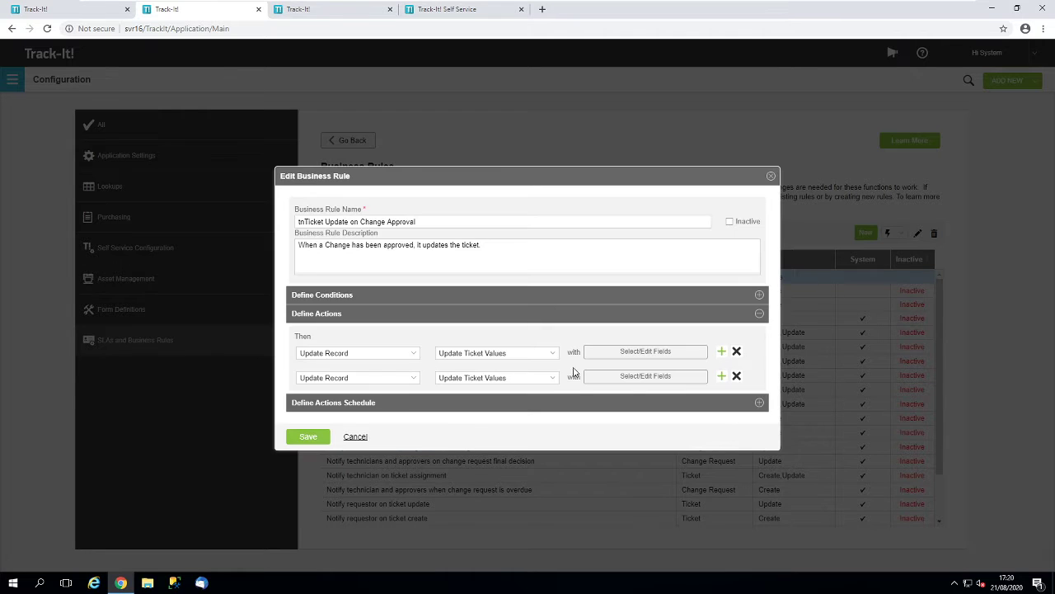
pyautogui.click(759, 402)
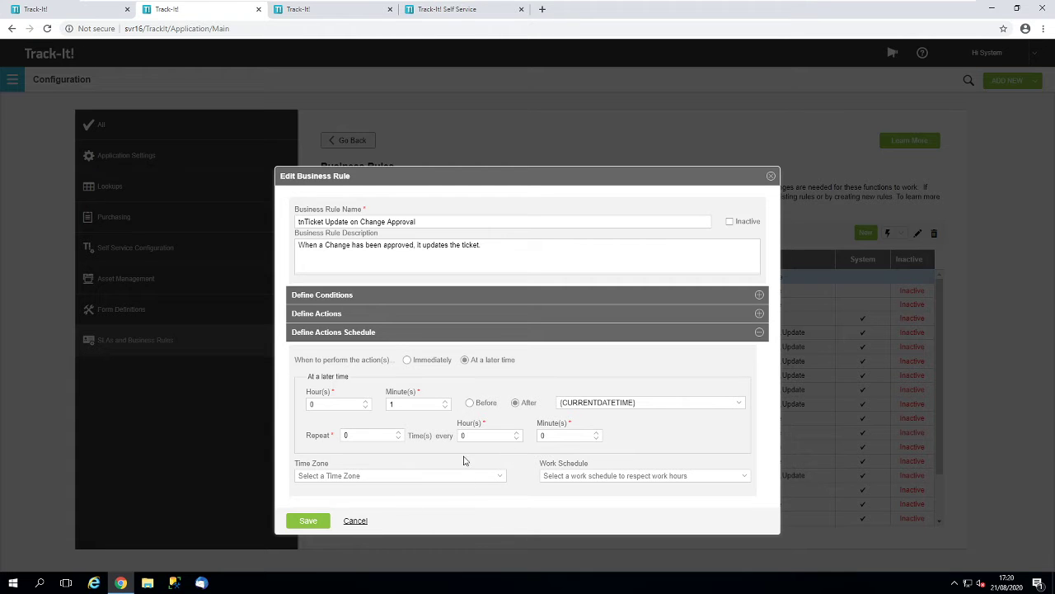
pyautogui.click(357, 523)
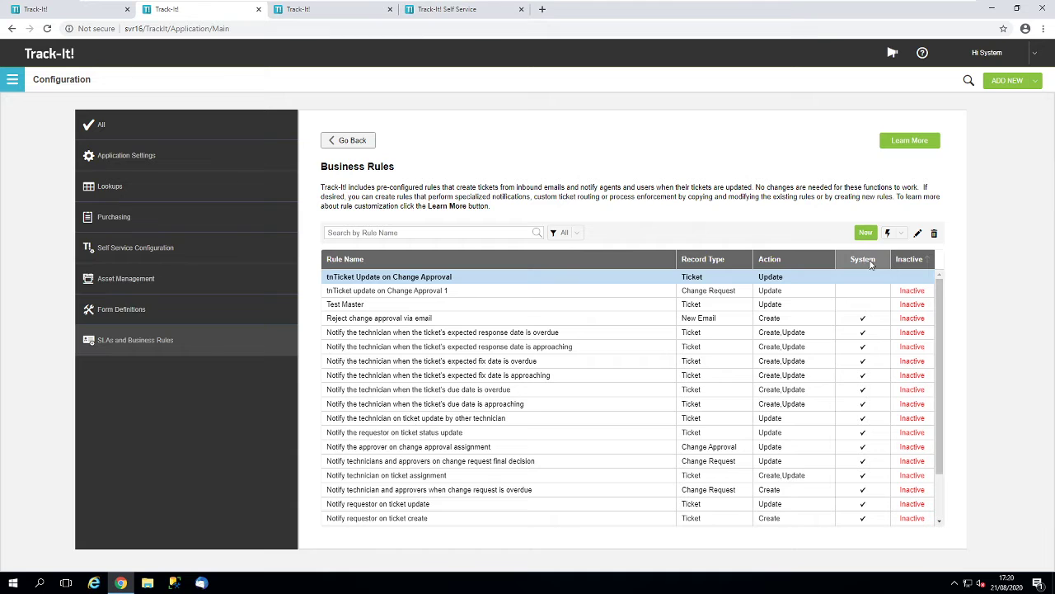
# Step: Check the Business Rule Event Viewer with its refresh interval options, and the change approvals list in Self Service
pyautogui.click(902, 259)
pyautogui.click(902, 259)
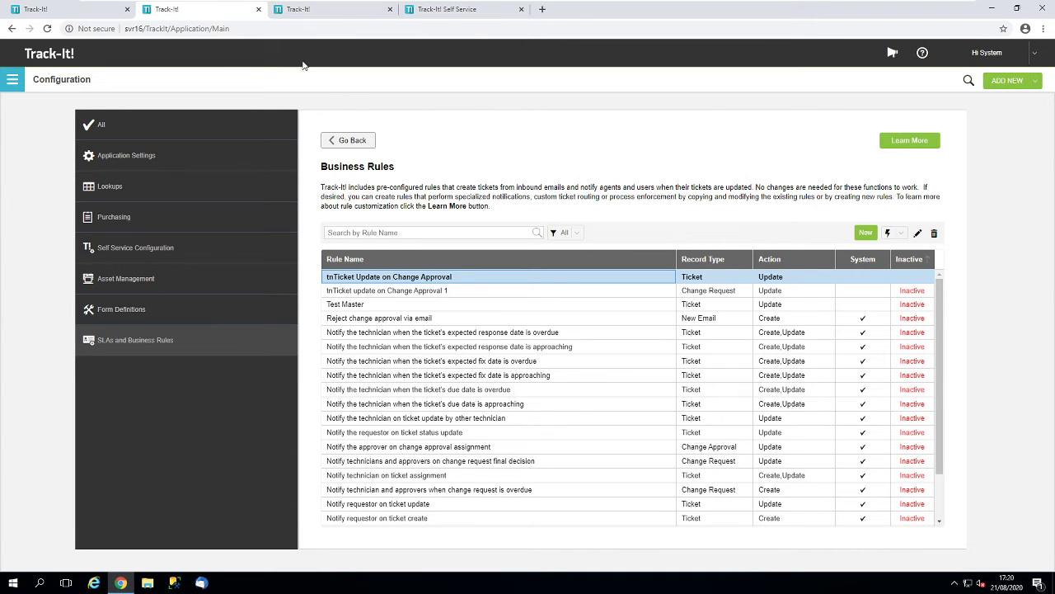
pyautogui.click(313, 11)
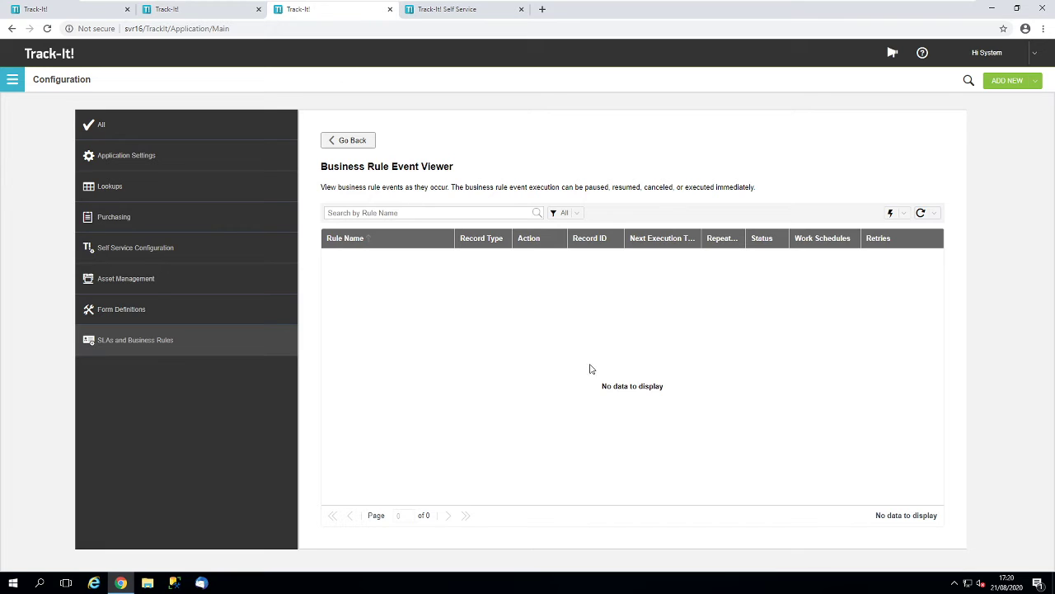
pyautogui.click(935, 216)
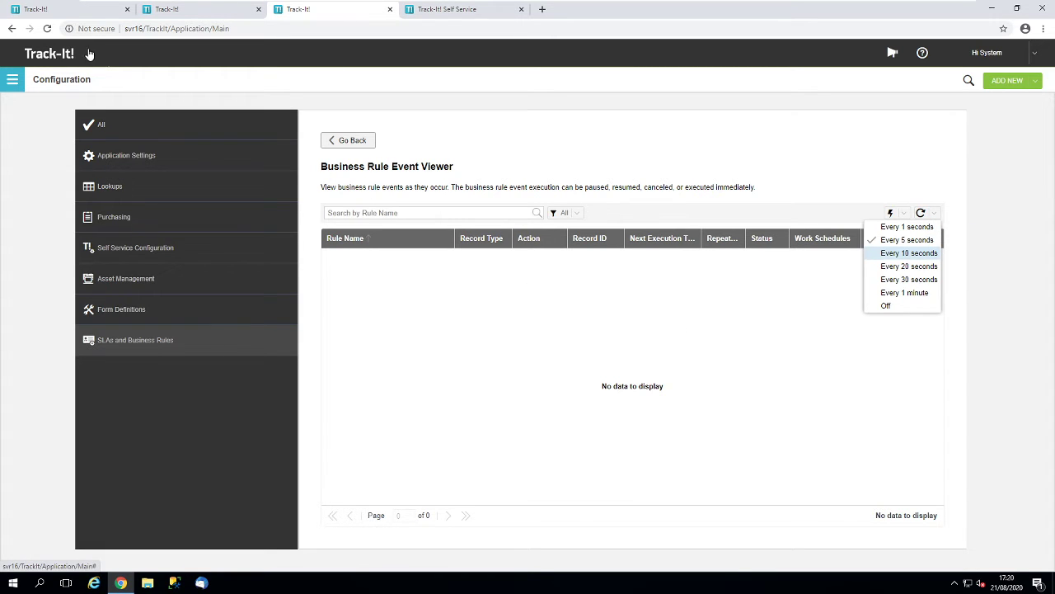
pyautogui.click(447, 9)
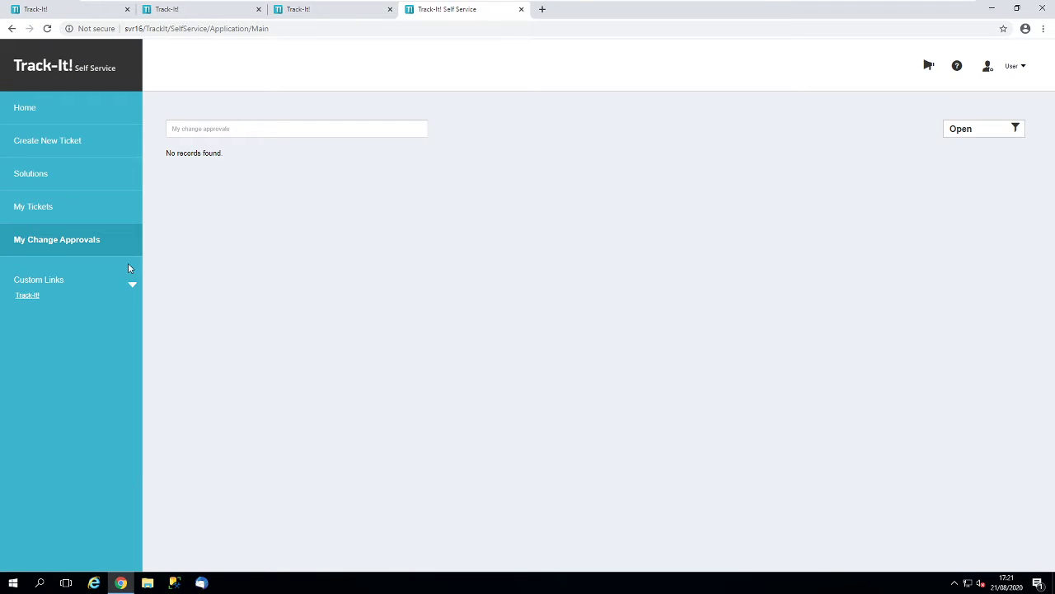
# Step: Start a new custom help desk ticket and enter "Access Required" as its summary
pyautogui.click(51, 11)
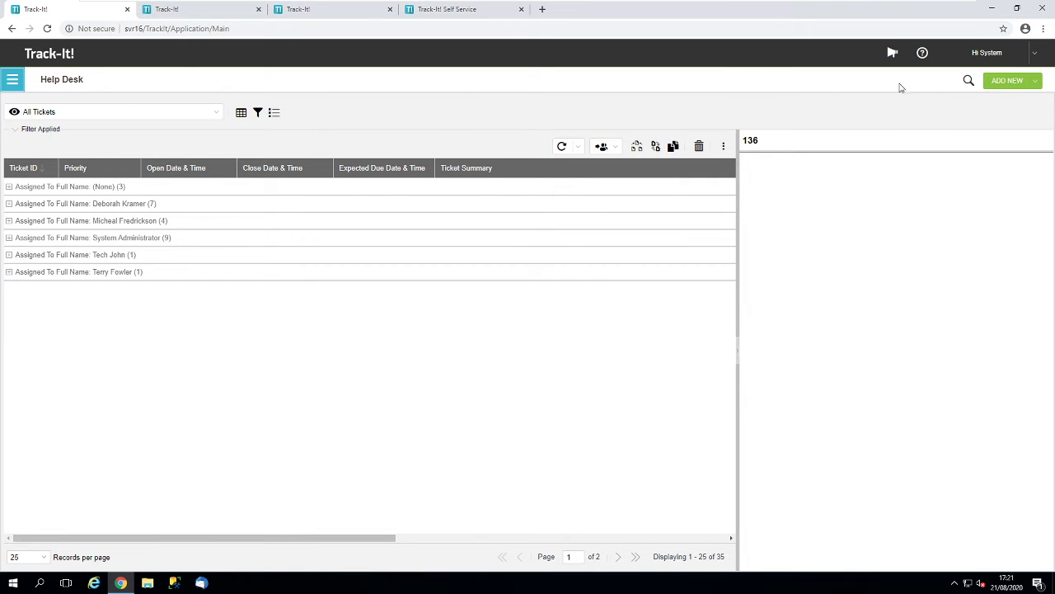
pyautogui.click(1023, 80)
pyautogui.click(987, 96)
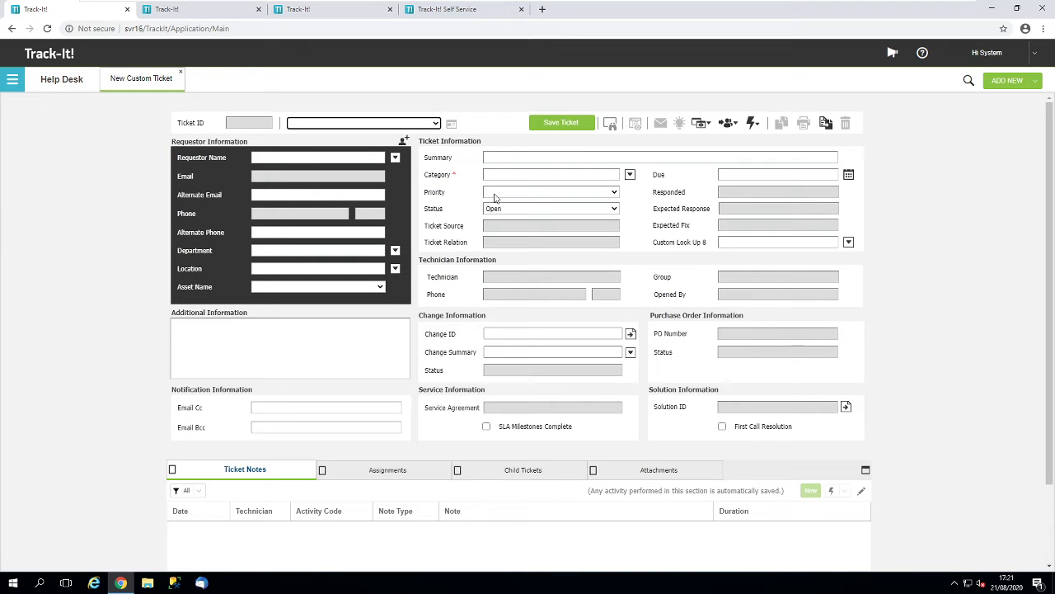
pyautogui.click(502, 158)
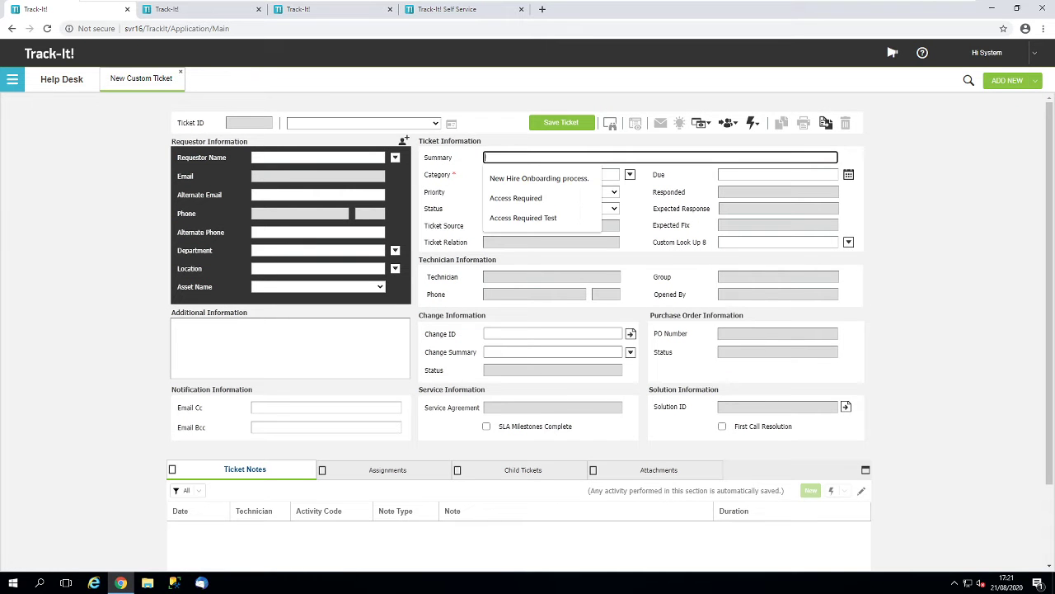
pyautogui.click(527, 199)
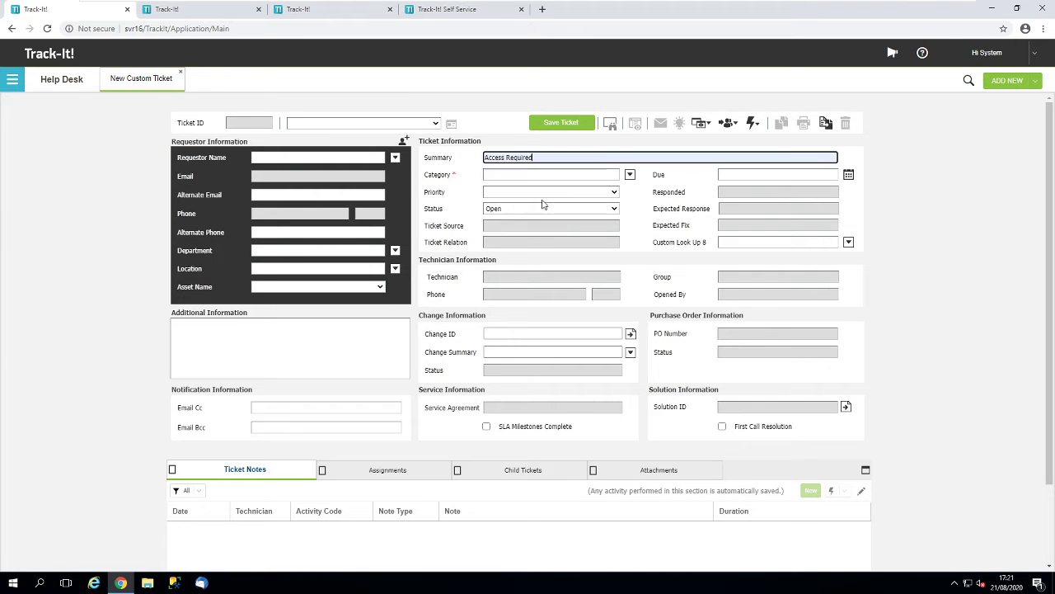
# Step: Set the ticket's category to Account Administration and create it assigned to the first technician in the HELP DESK group
pyautogui.click(629, 175)
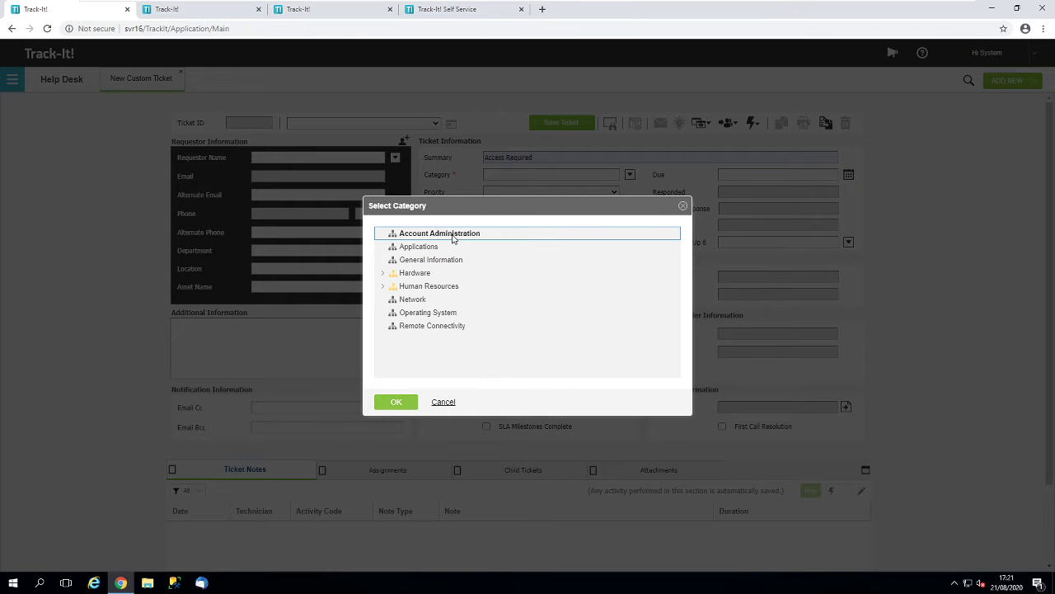
pyautogui.click(403, 404)
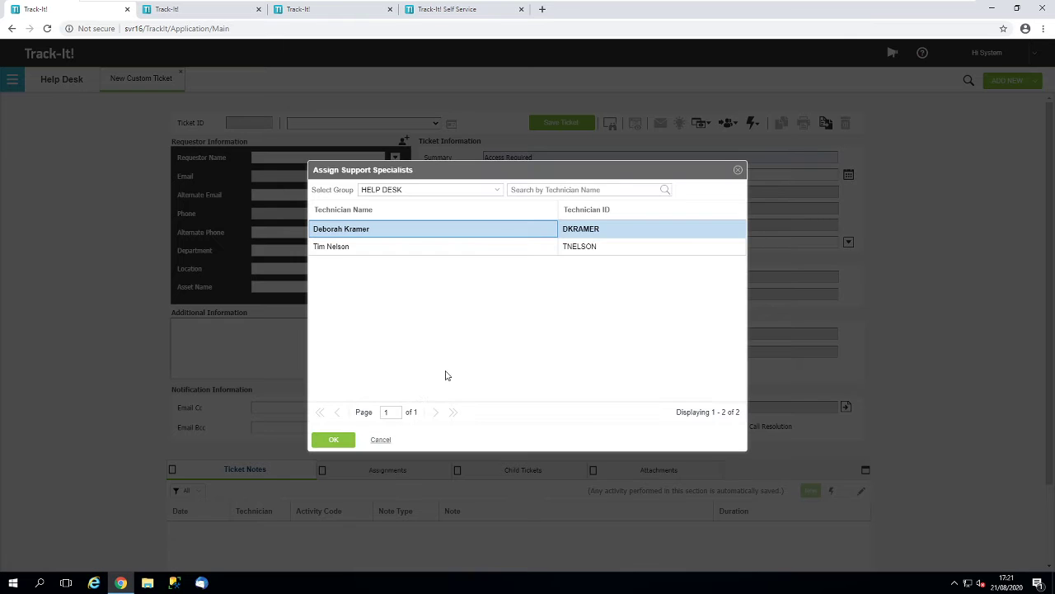
pyautogui.click(334, 442)
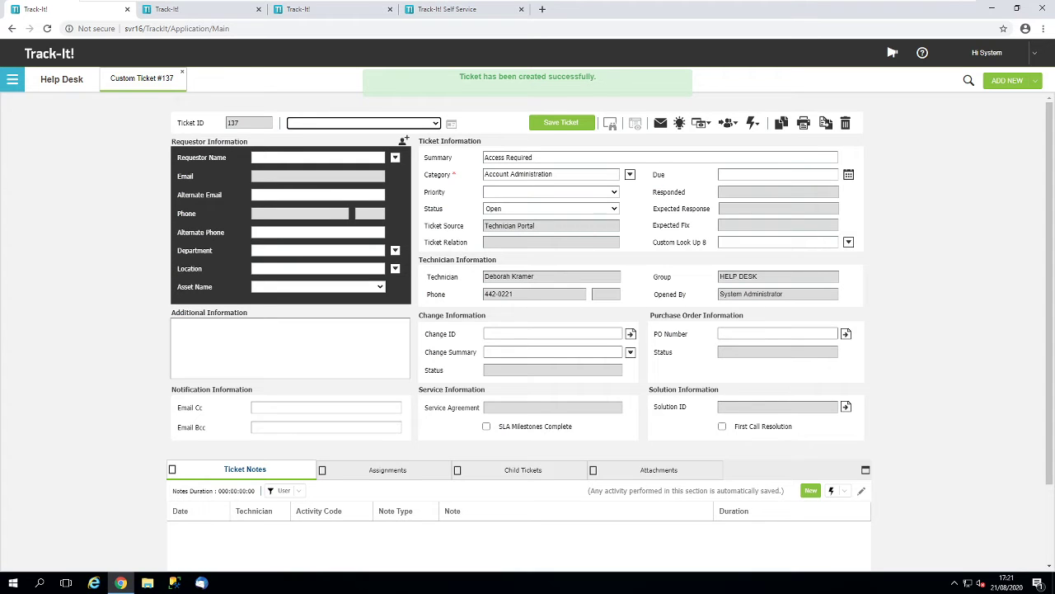
# Step: Set the priority to 2 - High and save, calculating the due date from the open date and accepting the Access Approval change request
pyautogui.click(614, 197)
pyautogui.click(517, 227)
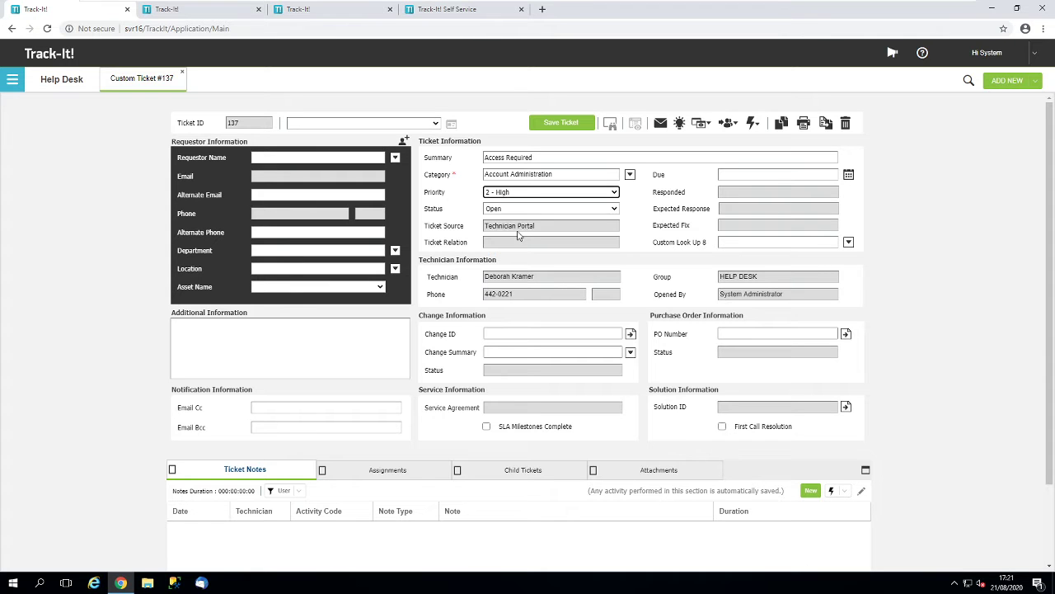
pyautogui.click(561, 124)
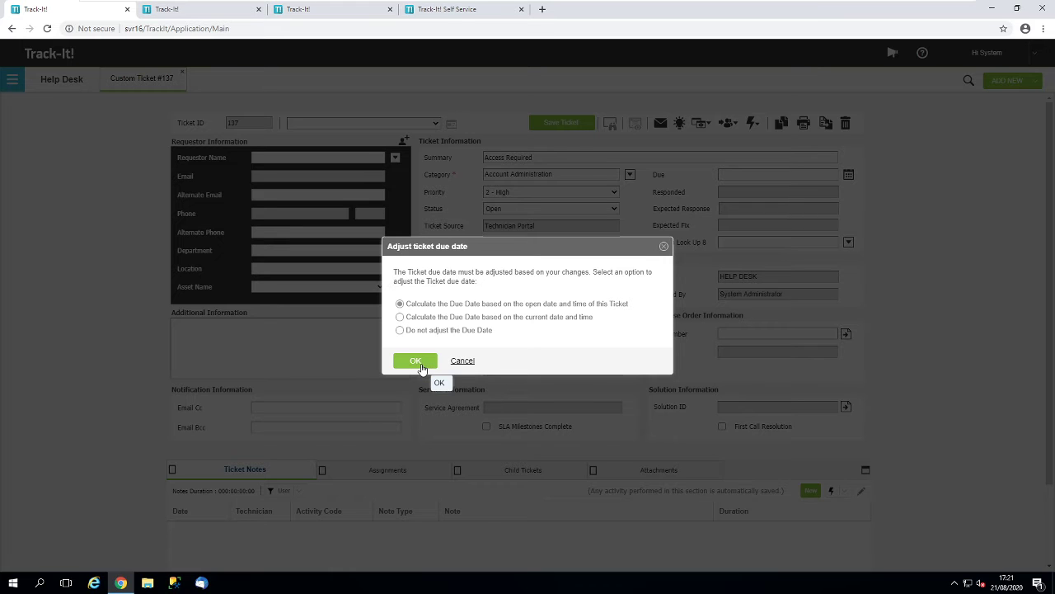
pyautogui.click(417, 363)
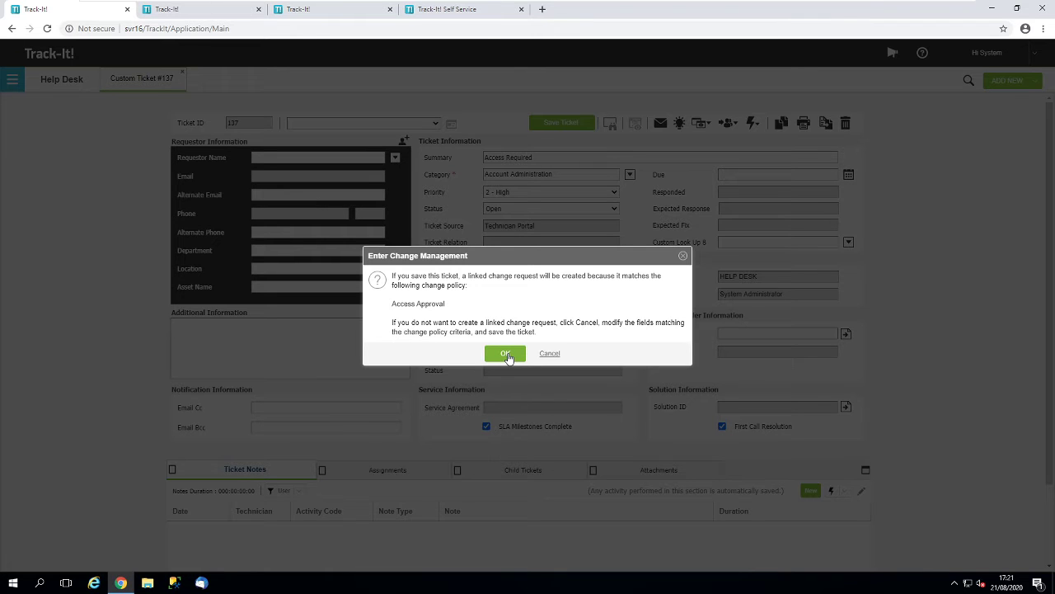
pyautogui.click(505, 354)
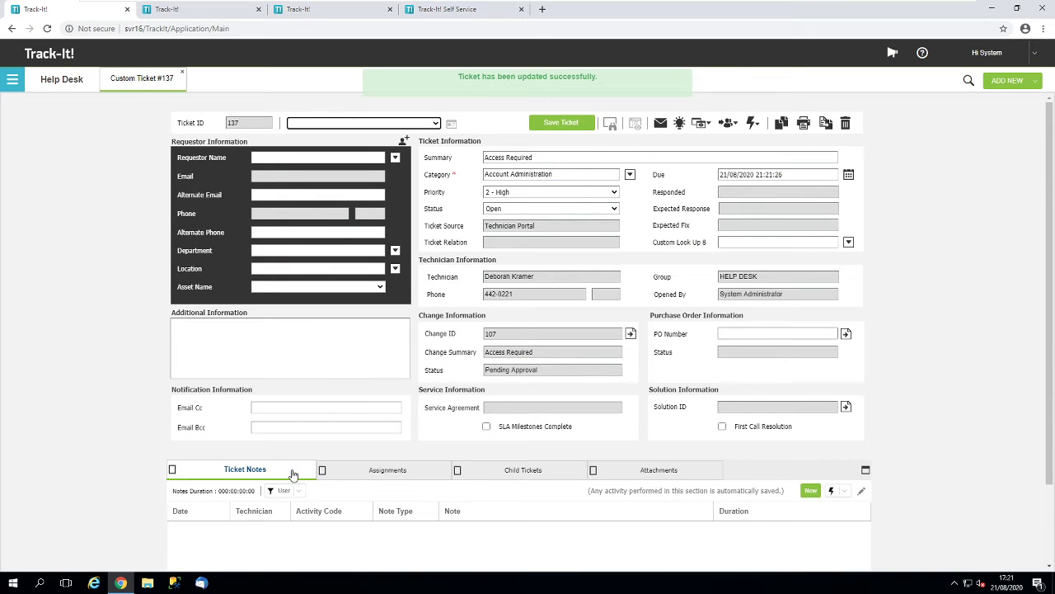
# Step: Open the pending Access Required change request from My Change Approvals in Self Service
pyautogui.click(464, 9)
pyautogui.click(49, 211)
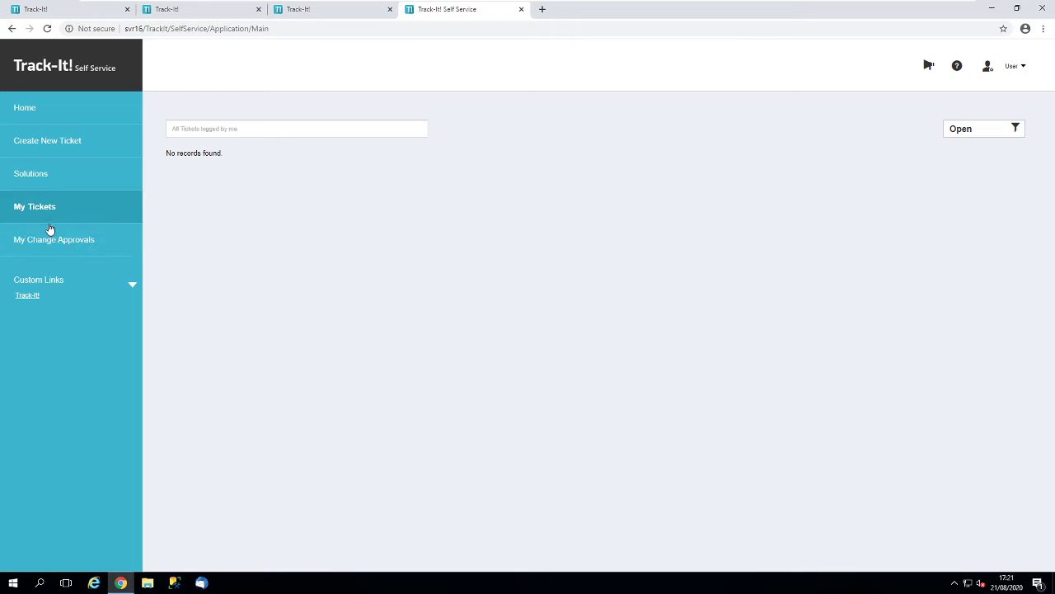
pyautogui.click(50, 241)
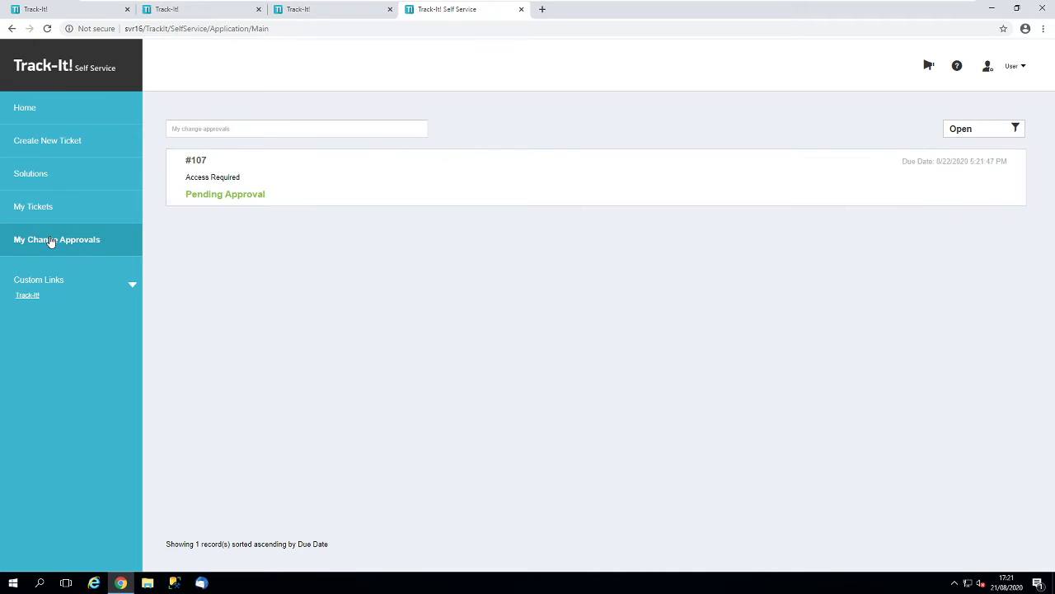
pyautogui.click(296, 194)
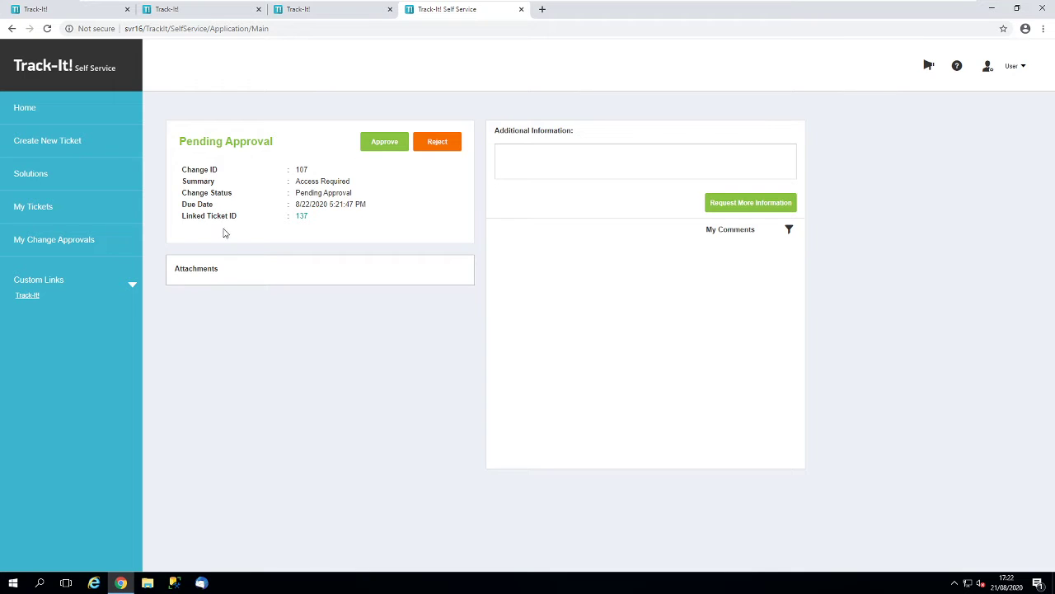
# Step: Approve the Access Required change request with the comment "Yes"
pyautogui.click(387, 146)
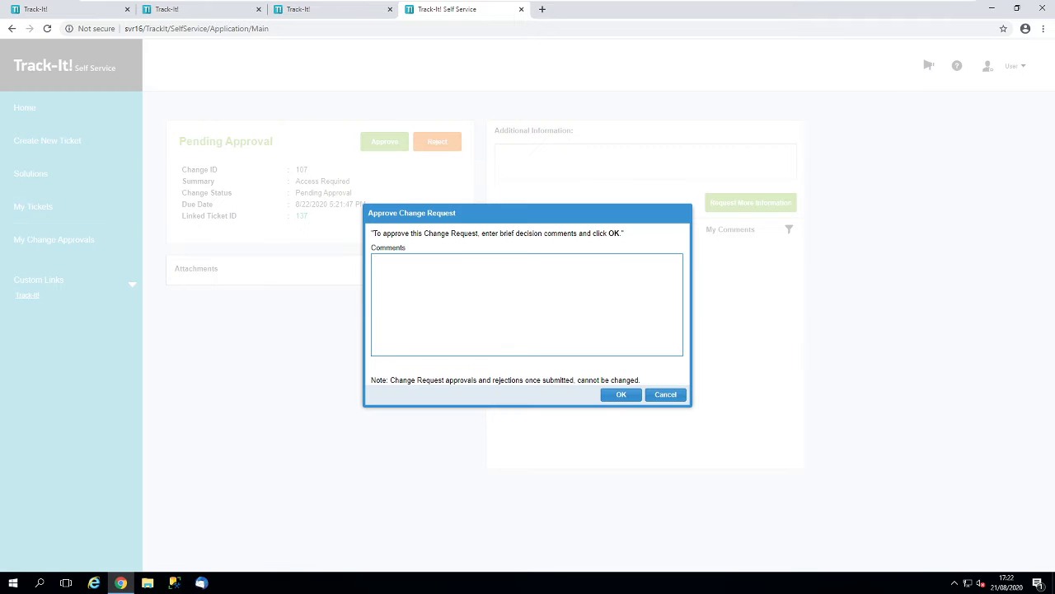
pyautogui.write('Yes')
pyautogui.click(620, 395)
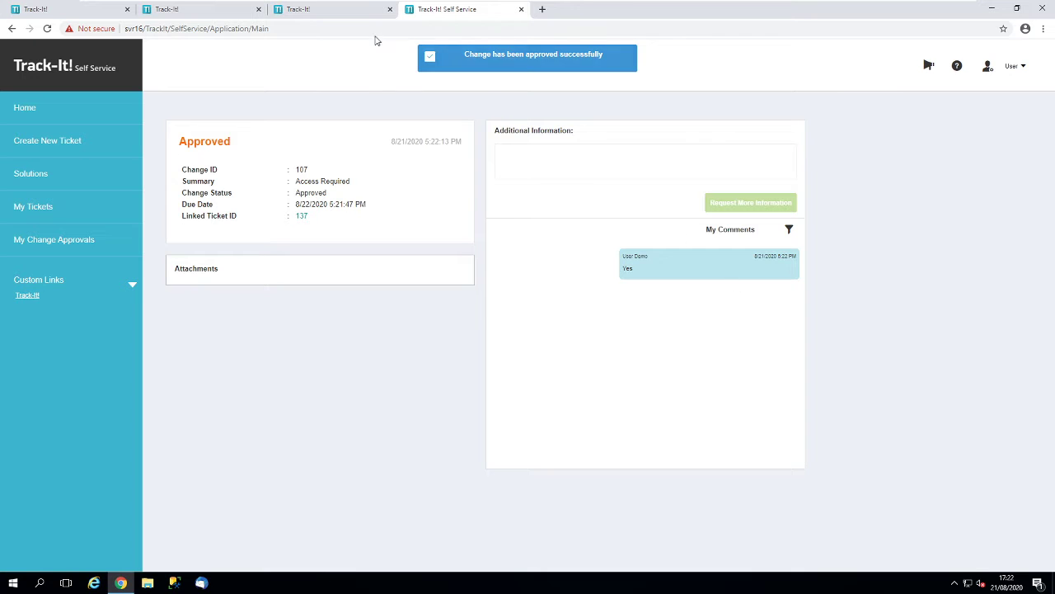
# Step: Close and reopen the newly created Access Required ticket in Help Desk, and check its change request status
pyautogui.click(78, 12)
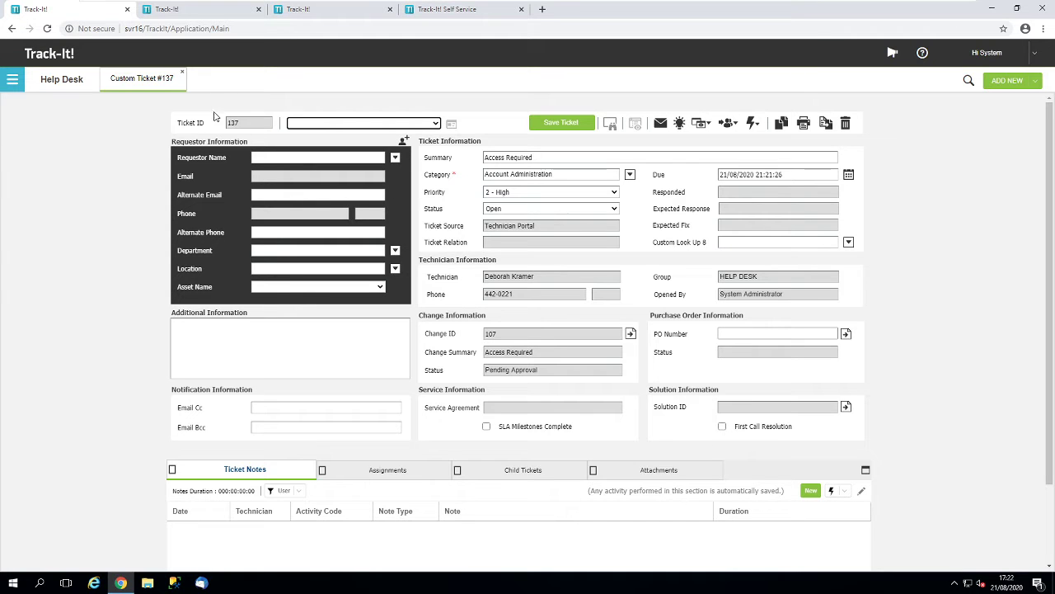
pyautogui.click(182, 75)
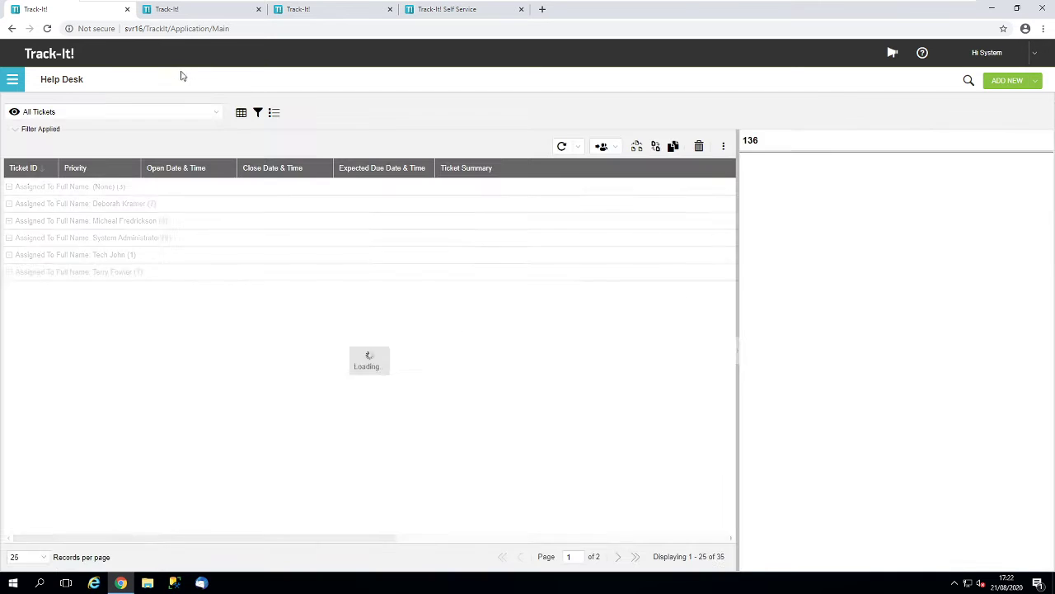
pyautogui.click(9, 203)
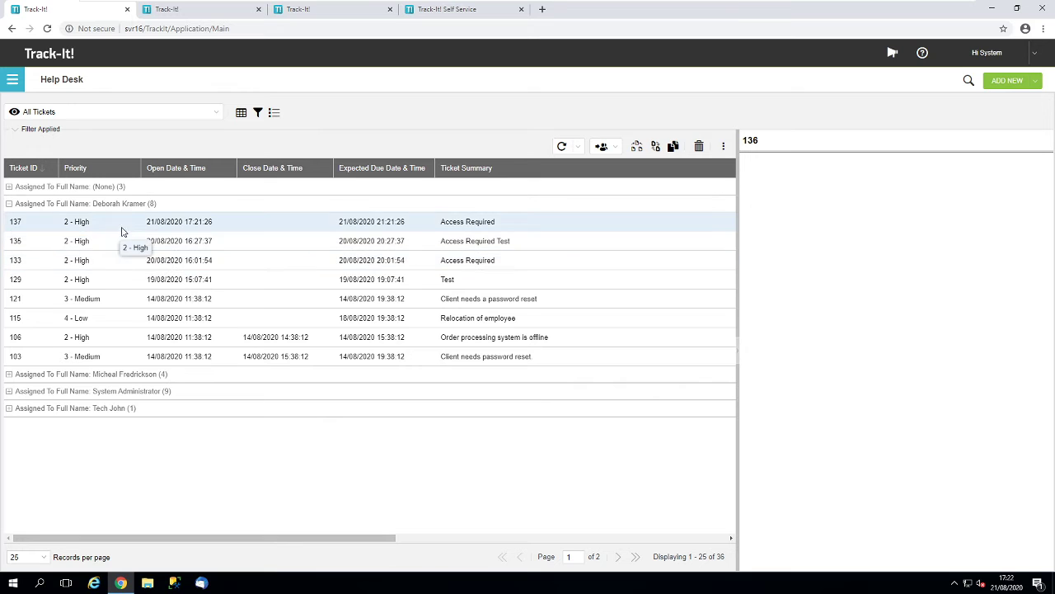
pyautogui.doubleClick(122, 231)
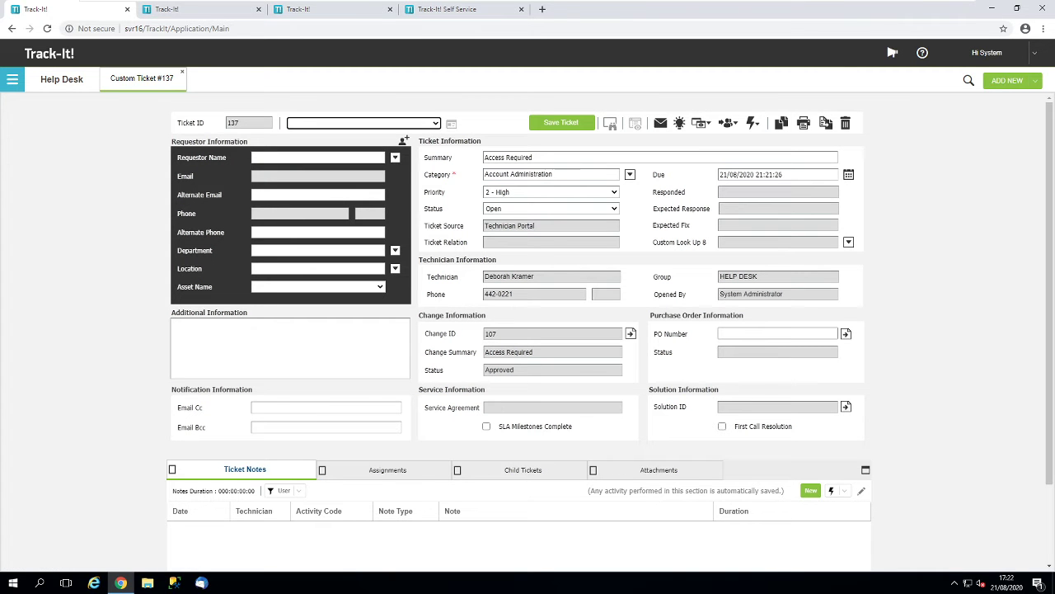
pyautogui.moveTo(519, 371); pyautogui.dragTo(497, 371)
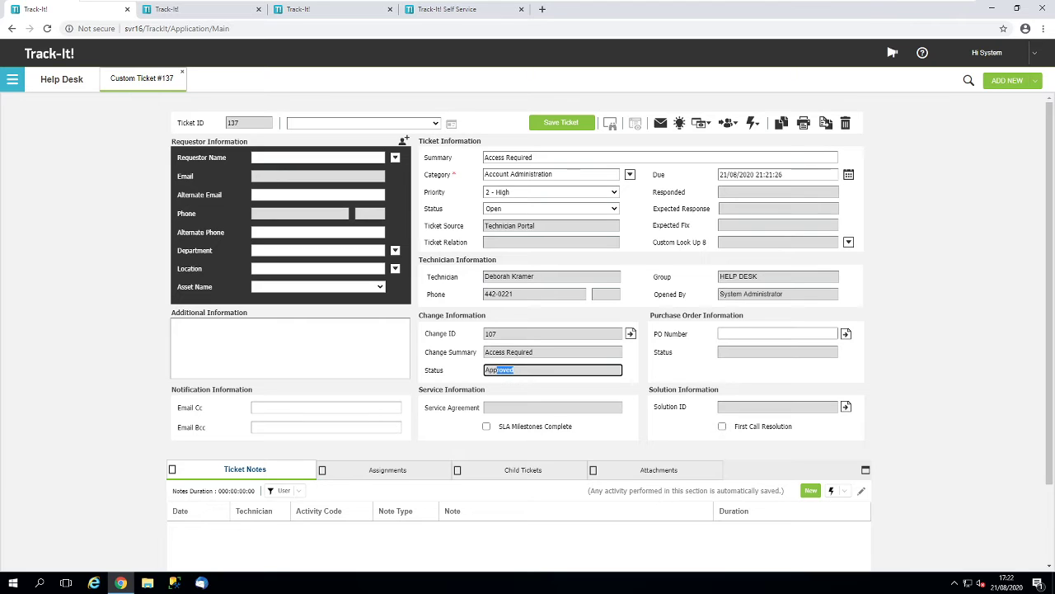
# Step: Check the ticket's change request status and the pending events in the Business Rule Event Viewer
pyautogui.click(499, 370)
pyautogui.click(329, 10)
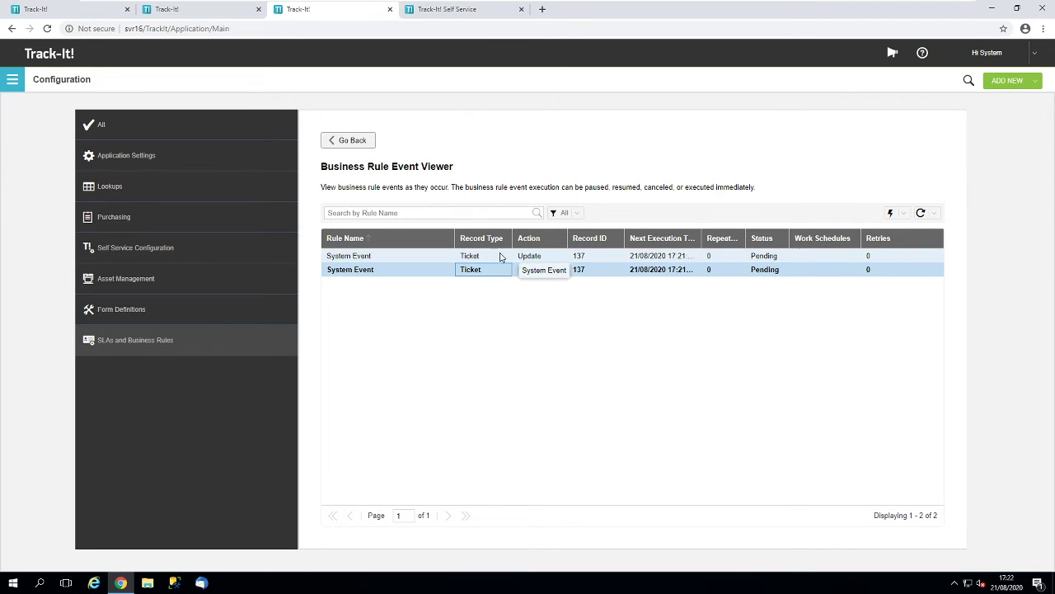
# Step: Switch to SQL Server Management Studio, connect to SVR16\SQLEXPRESS with Windows Authentication, and expand the tables of the 20XX database
pyautogui.click(173, 584)
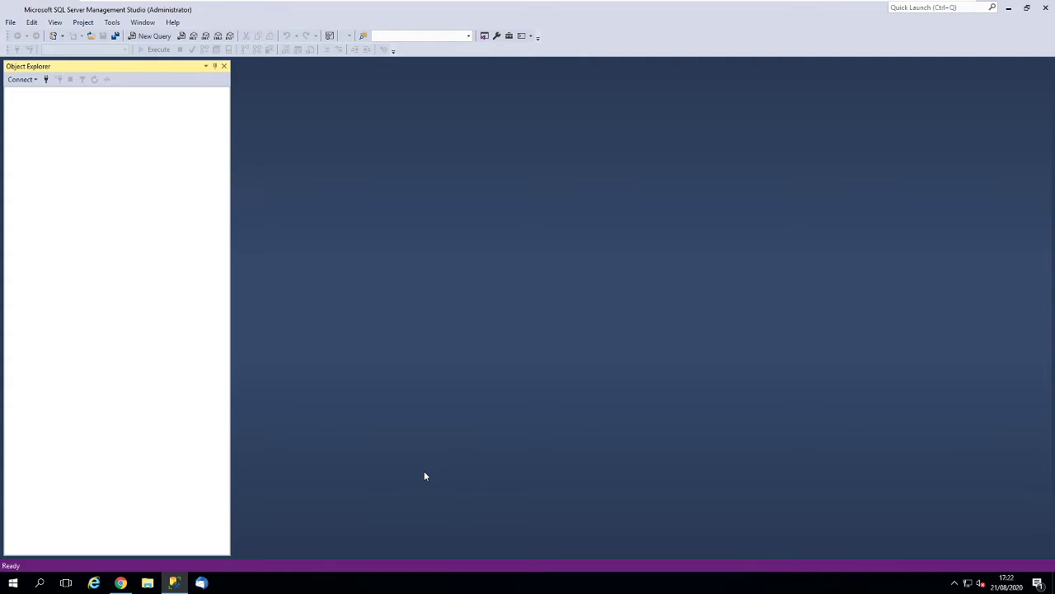
pyautogui.click(500, 305)
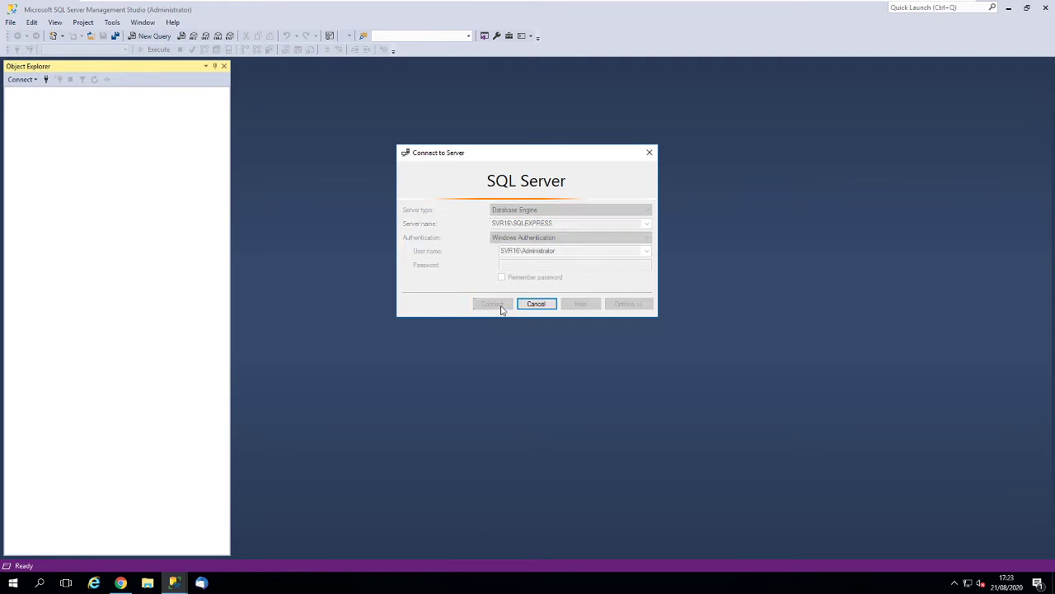
pyautogui.click(22, 102)
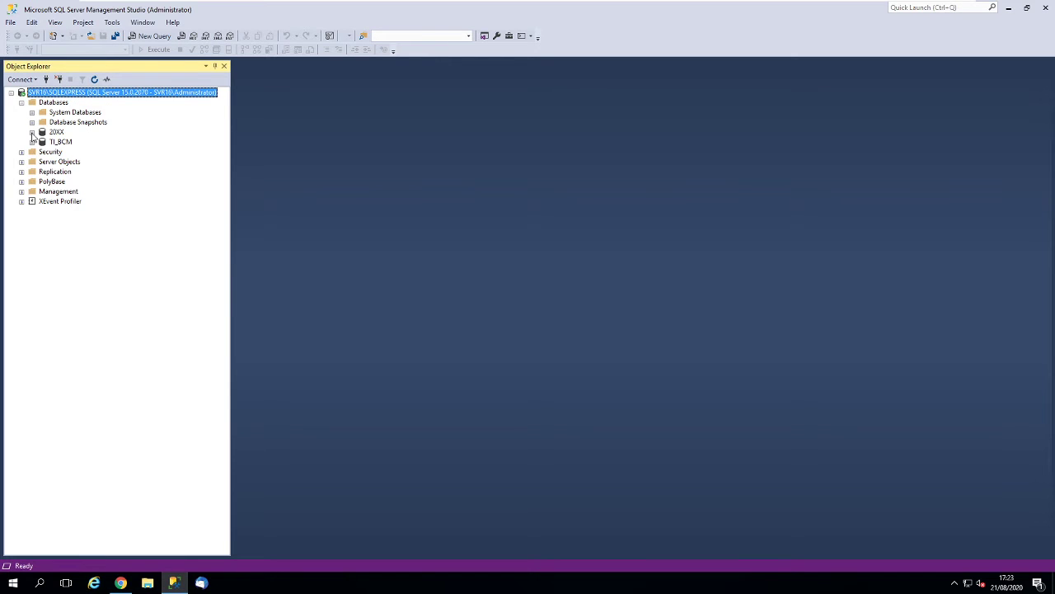
pyautogui.click(32, 132)
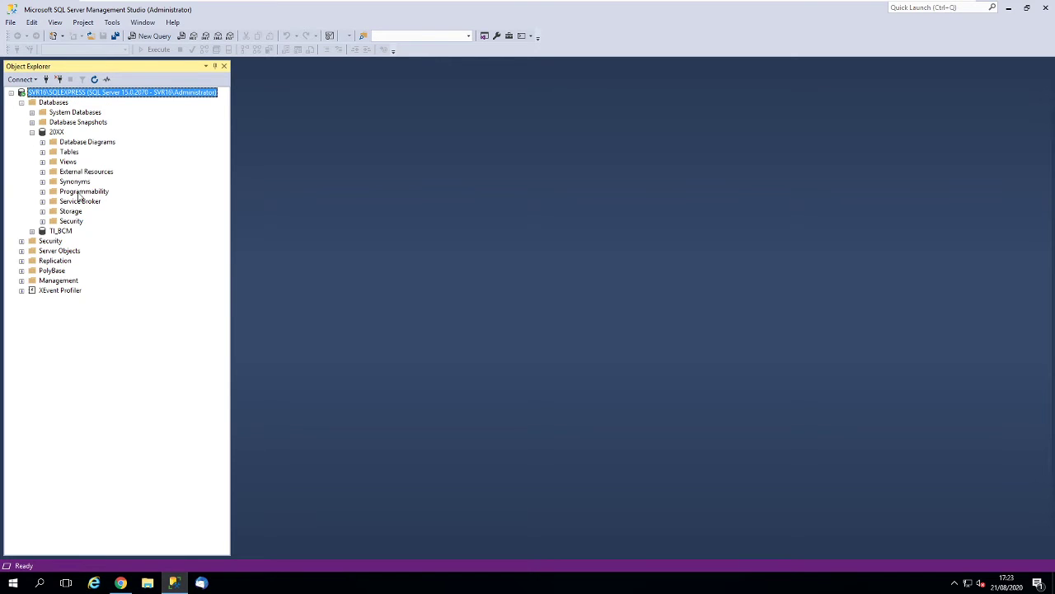
pyautogui.click(42, 151)
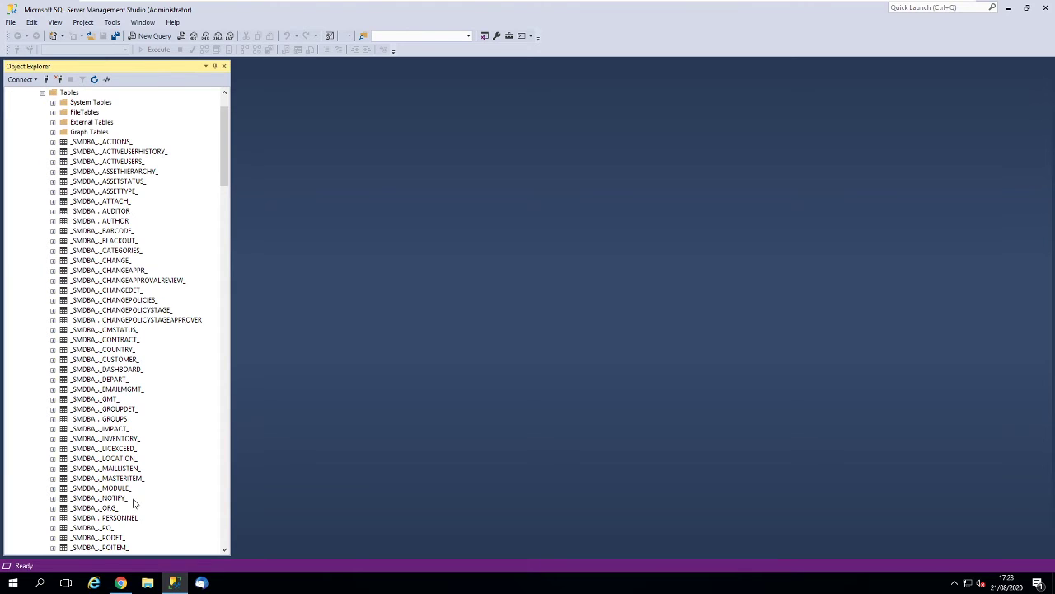
# Step: Select the top 1000 rows of the _SMDBA_._TELMASTE_ table and examine the newest ticket's LASTMODIFIED value
pyautogui.scroll(-5, 136, 504)
pyautogui.scroll(-7, 136, 504)
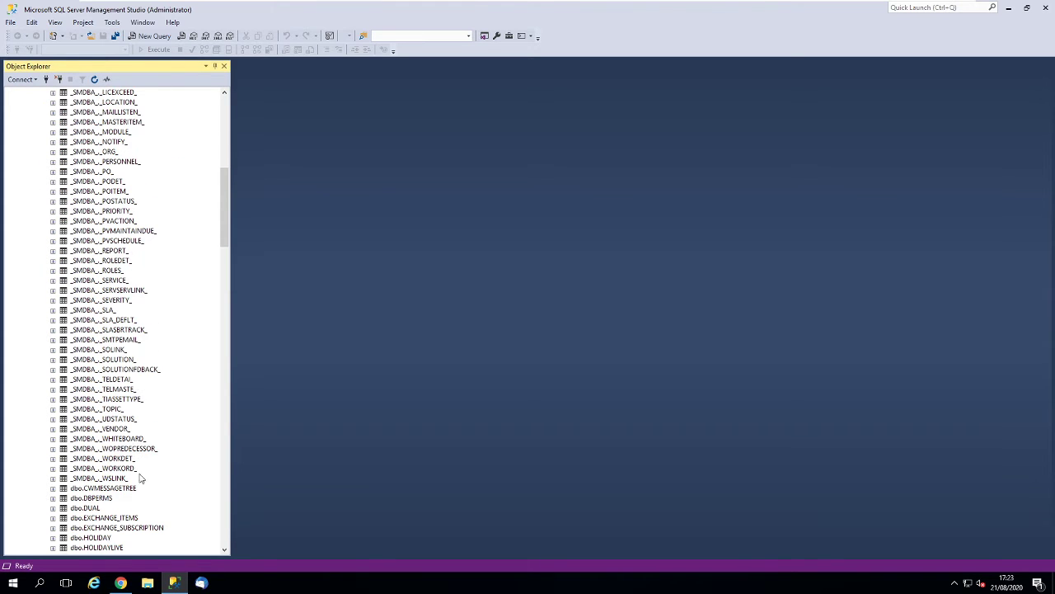
pyautogui.click(124, 389)
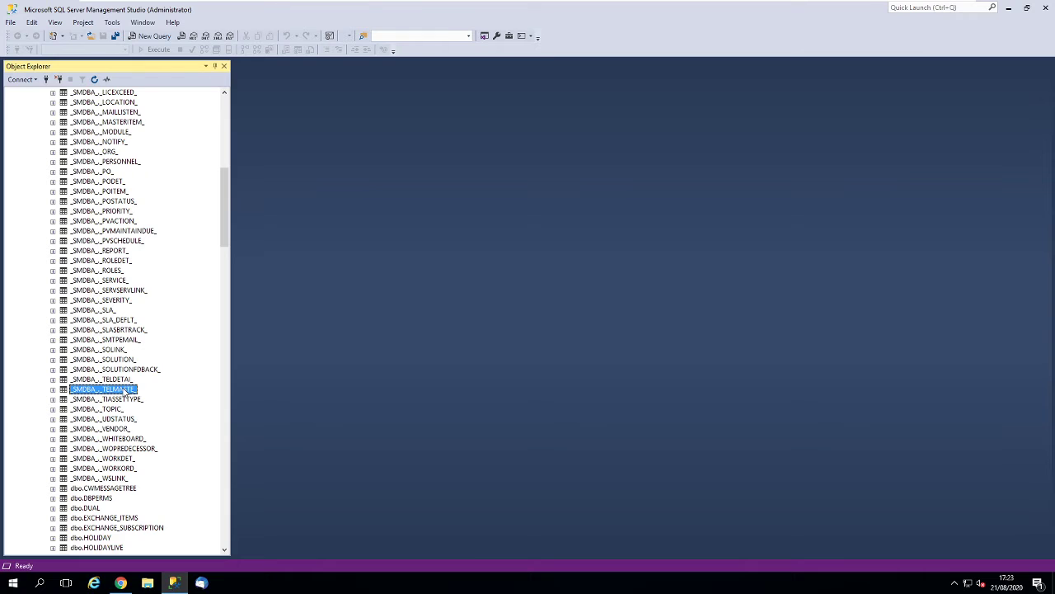
pyautogui.rightClick(123, 389)
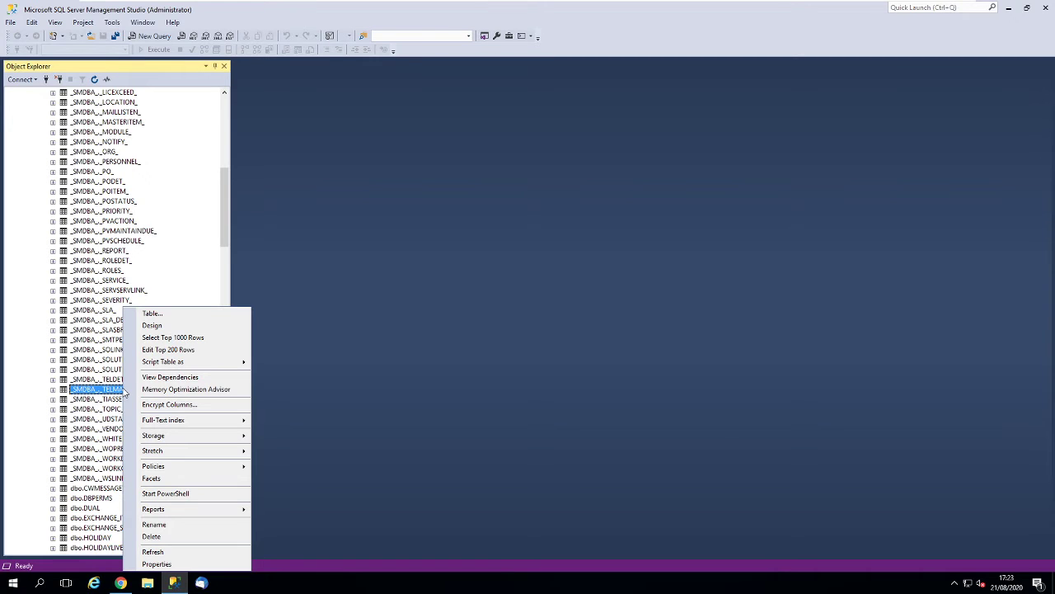
pyautogui.click(187, 338)
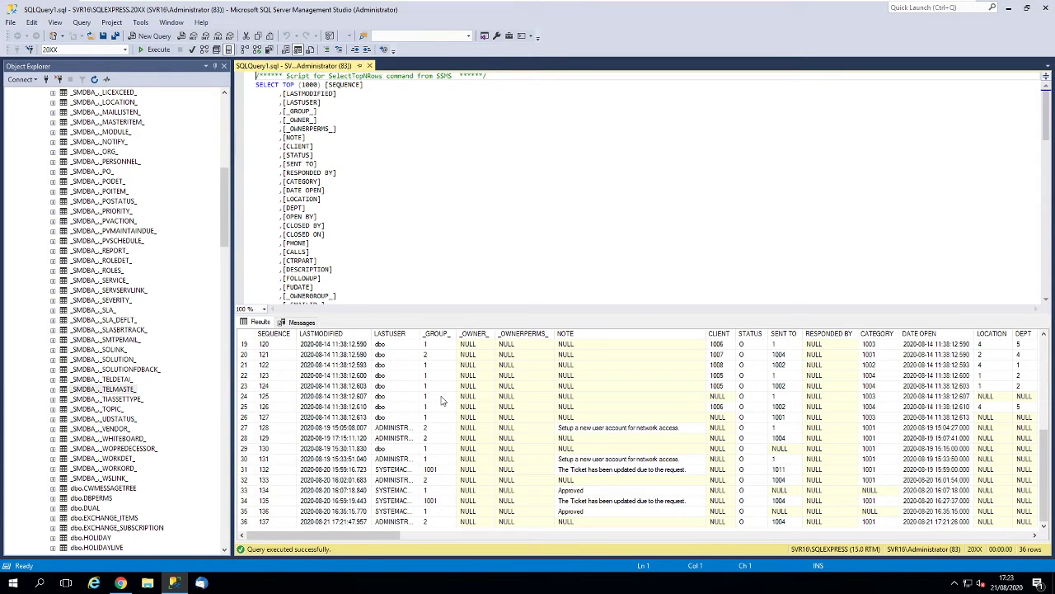
pyautogui.click(364, 521)
pyautogui.moveTo(370, 540)
pyautogui.mouseDown()
pyautogui.moveTo(411, 540)
pyautogui.moveTo(356, 540)
pyautogui.mouseUp()
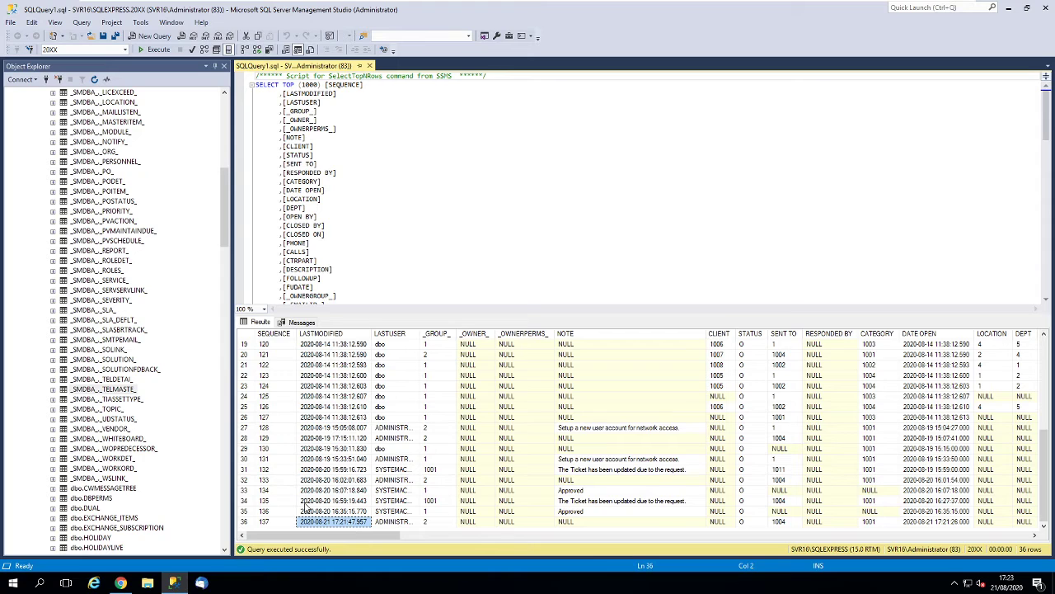
pyautogui.scroll(2, 152, 218)
pyautogui.scroll(1, 151, 219)
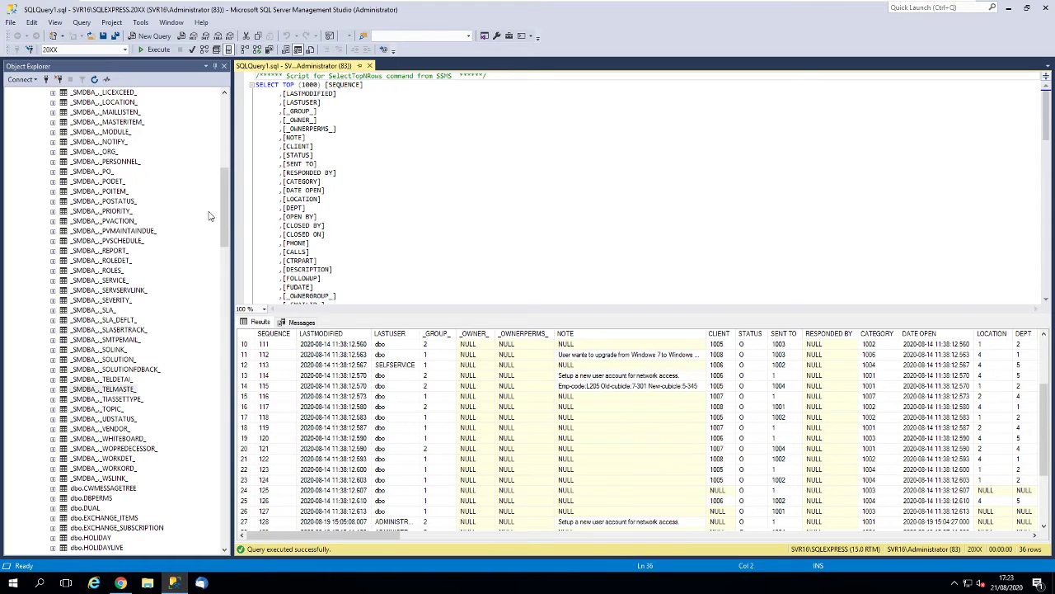
# Step: Select the top 1000 rows of the _SMDBA_._CHANGE_ table and examine who last modified the newest change request
pyautogui.moveTo(228, 231); pyautogui.dragTo(230, 185)
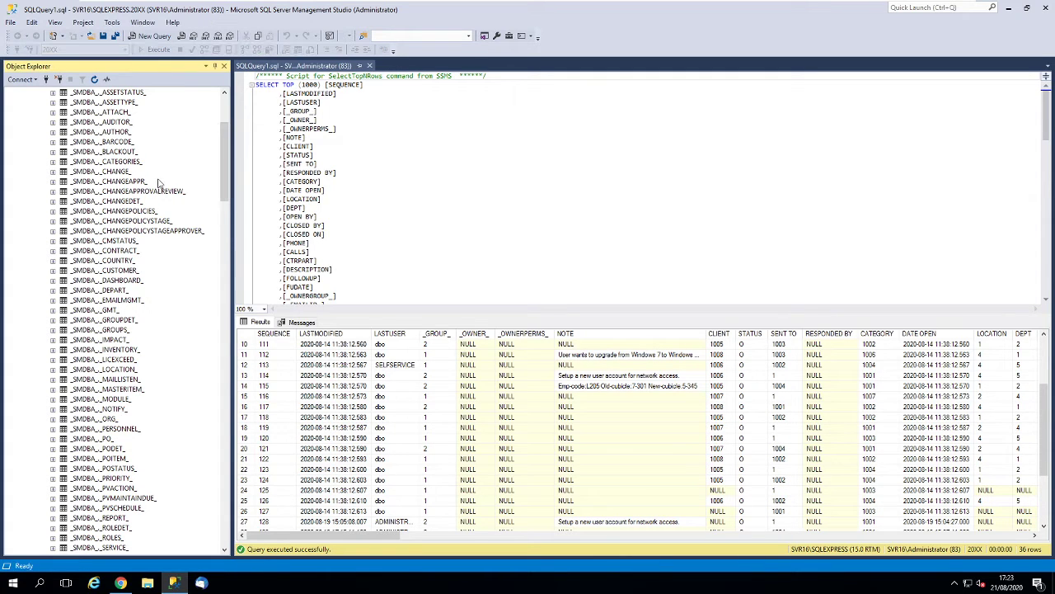
pyautogui.rightClick(125, 174)
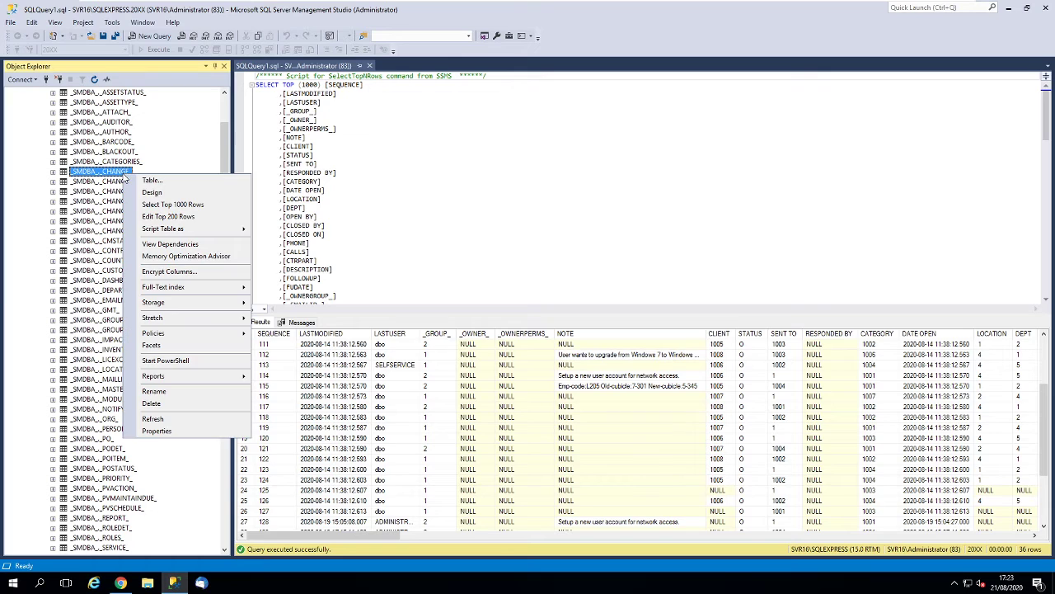
pyautogui.click(163, 205)
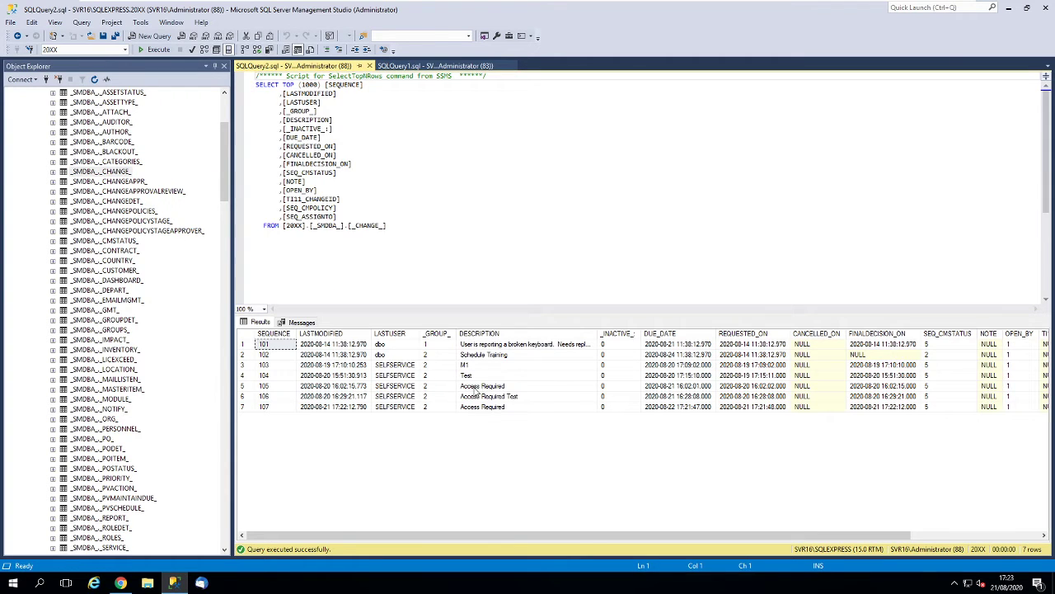
pyautogui.click(380, 408)
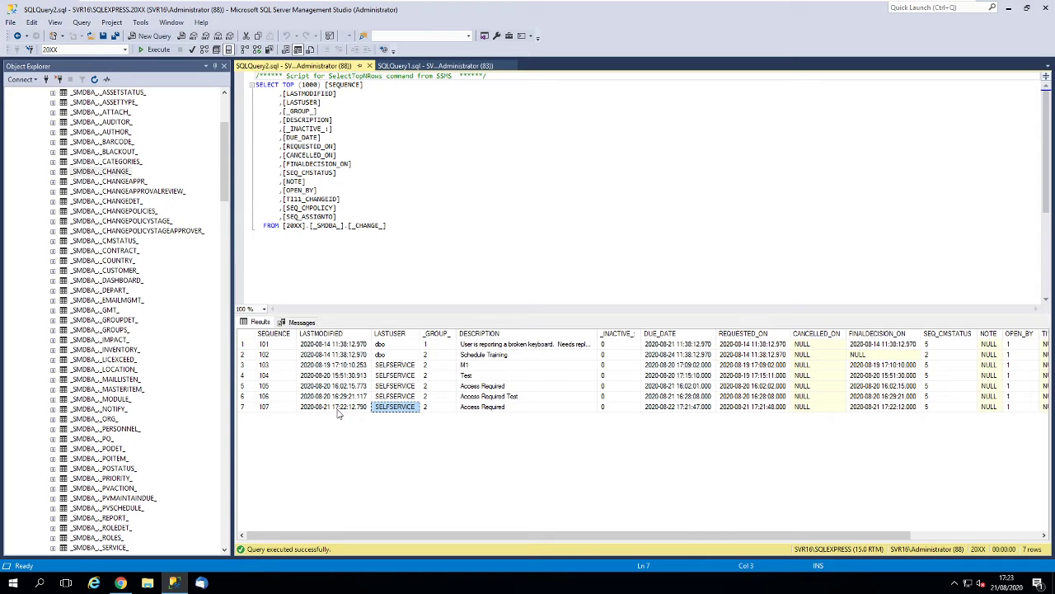
# Step: Compare the newest ticket's LASTMODIFIED value with that of its change request across the two query results
pyautogui.click(404, 68)
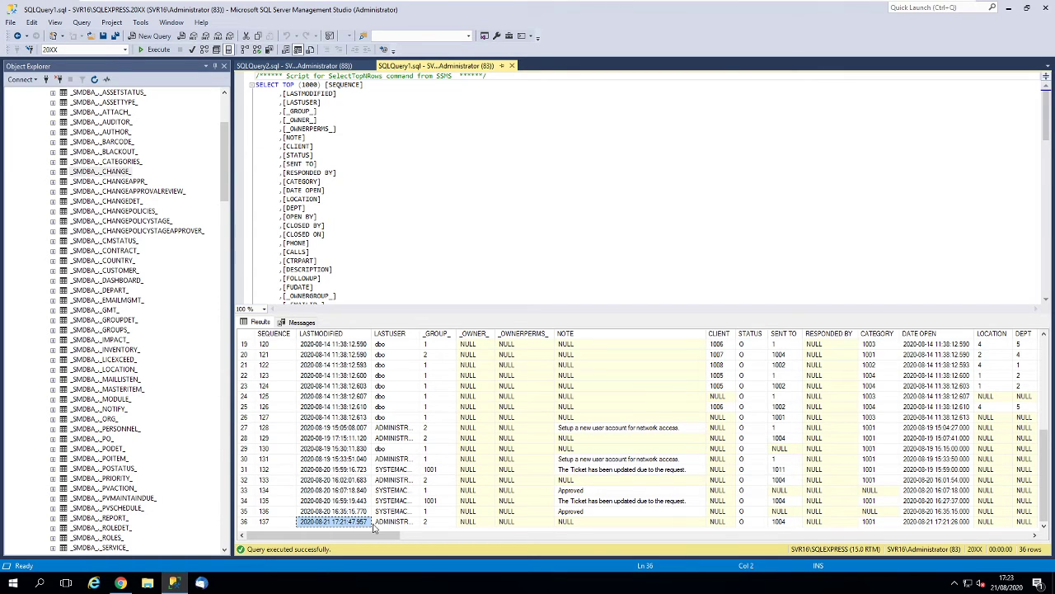
pyautogui.moveTo(372, 537); pyautogui.dragTo(330, 543)
pyautogui.click(301, 66)
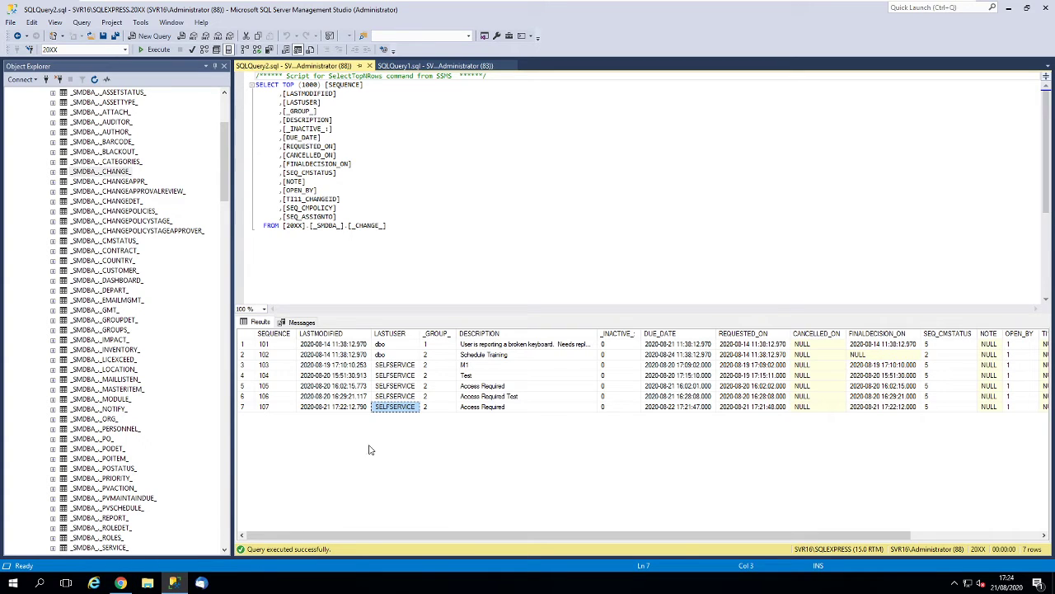
# Step: Switch back to Track-It! in Chrome and widen the event viewer's Next Execution Time and Rule Name columns to read the full values
pyautogui.click(121, 583)
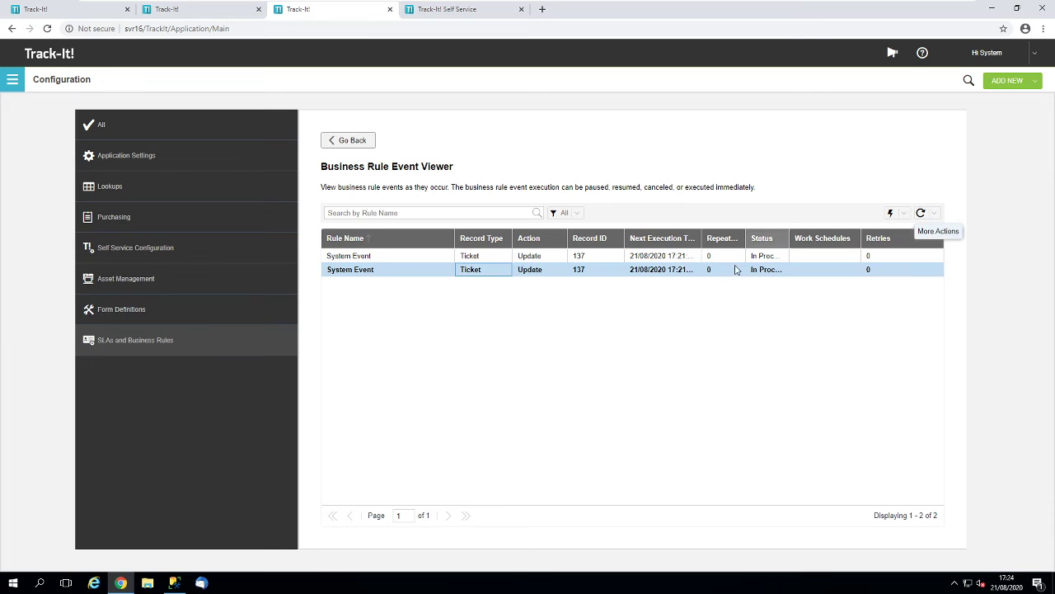
pyautogui.moveTo(702, 237); pyautogui.dragTo(720, 239)
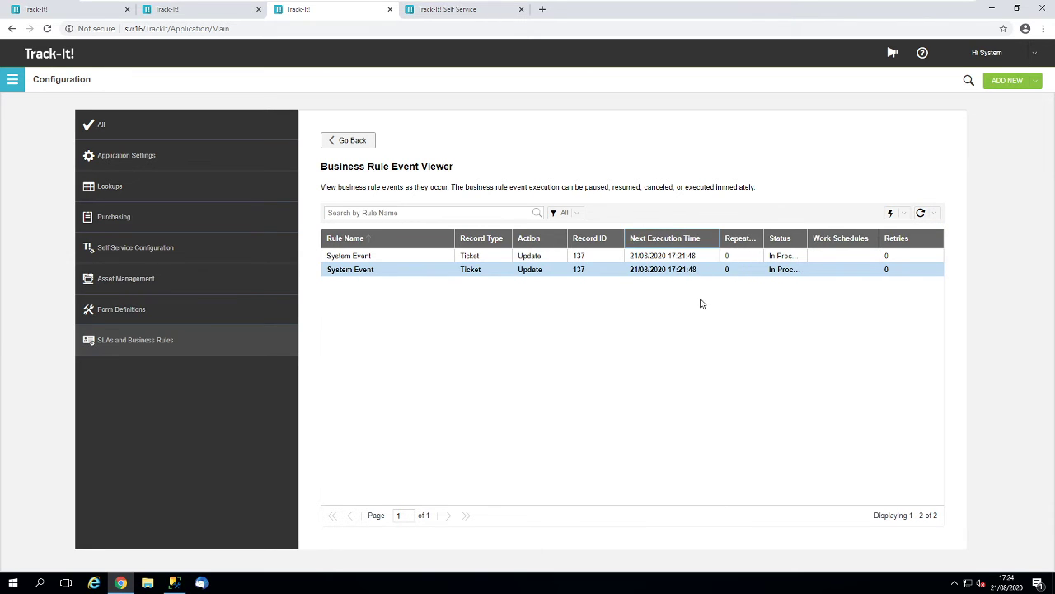
pyautogui.click(384, 378)
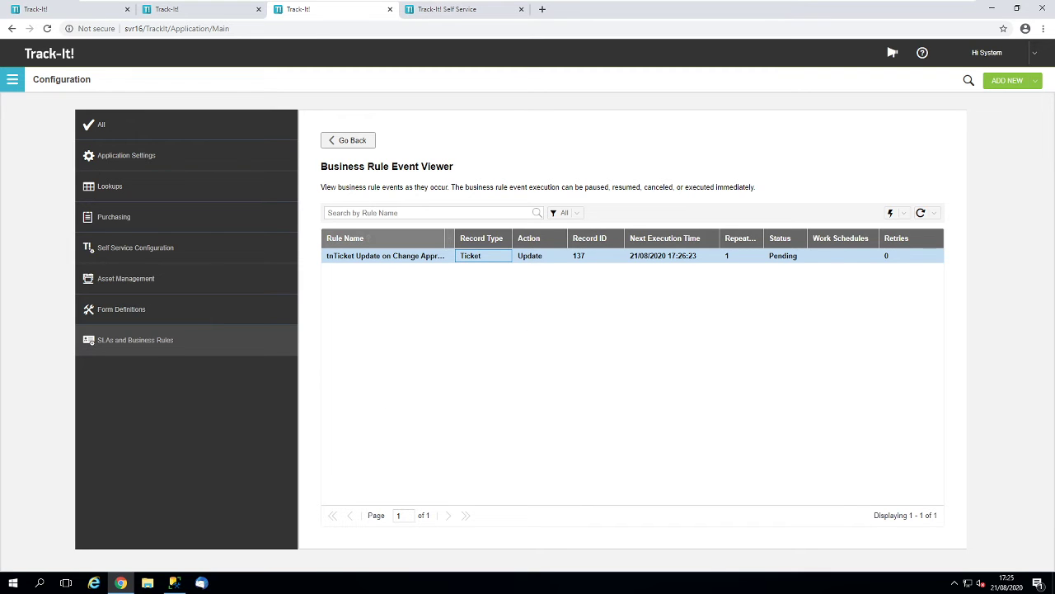
pyautogui.moveTo(455, 239); pyautogui.dragTo(512, 238)
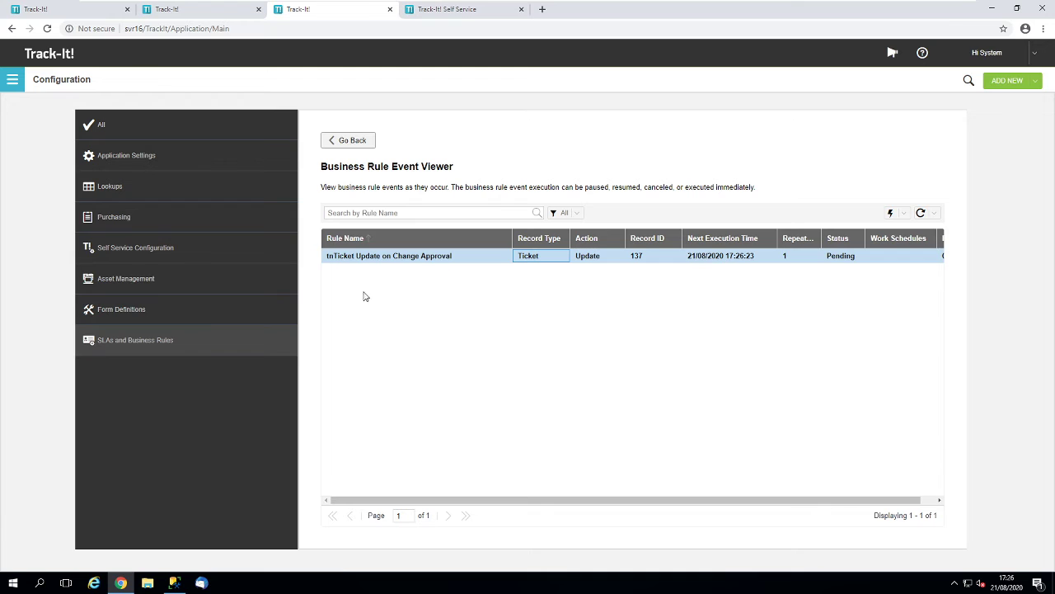
# Step: Review the poll interval and advanced options in Job Monitor Settings, and return to the SLAs and Business Rules page
pyautogui.click(353, 142)
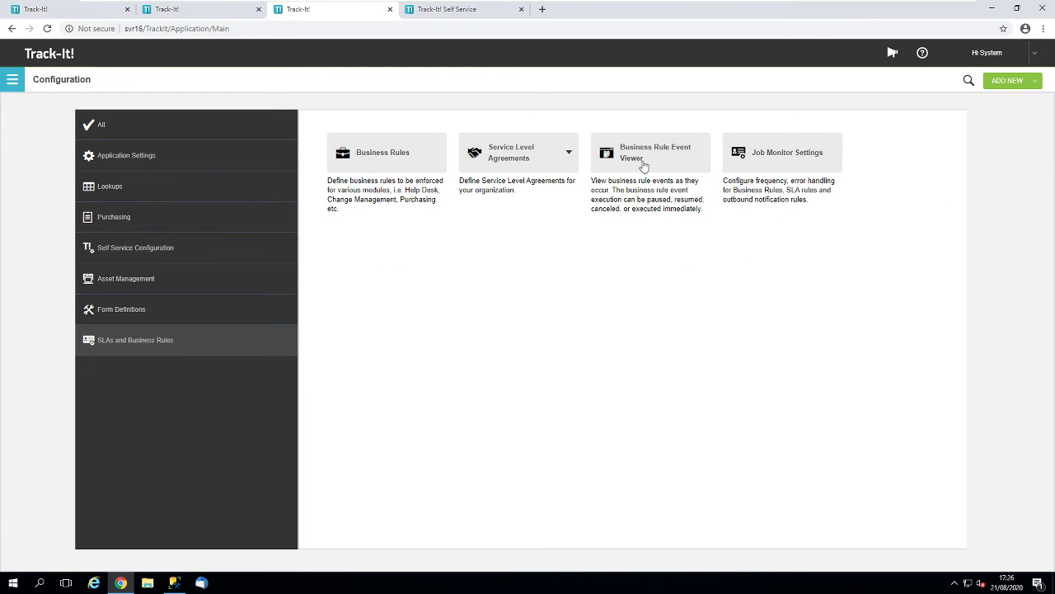
pyautogui.click(784, 155)
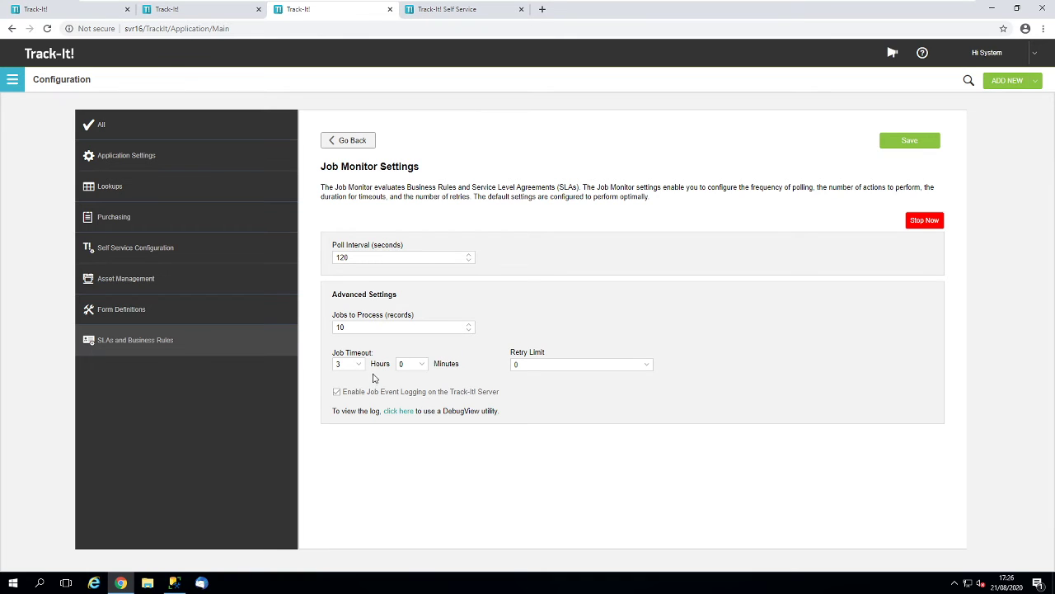
pyautogui.click(366, 144)
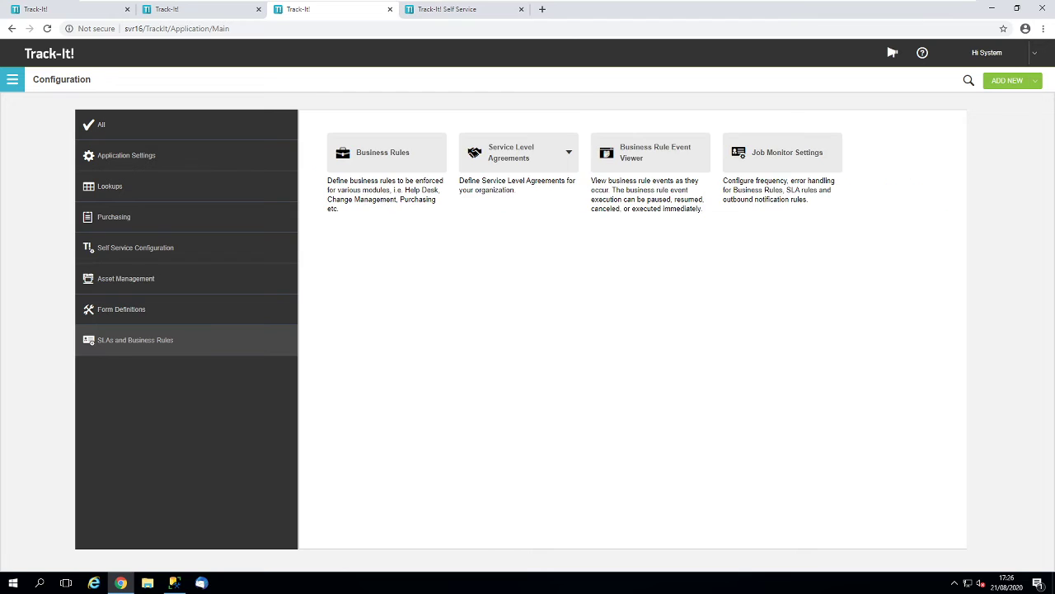
# Step: Open the Business Rule Event Viewer and set its automatic refresh to every 5 seconds
pyautogui.click(647, 159)
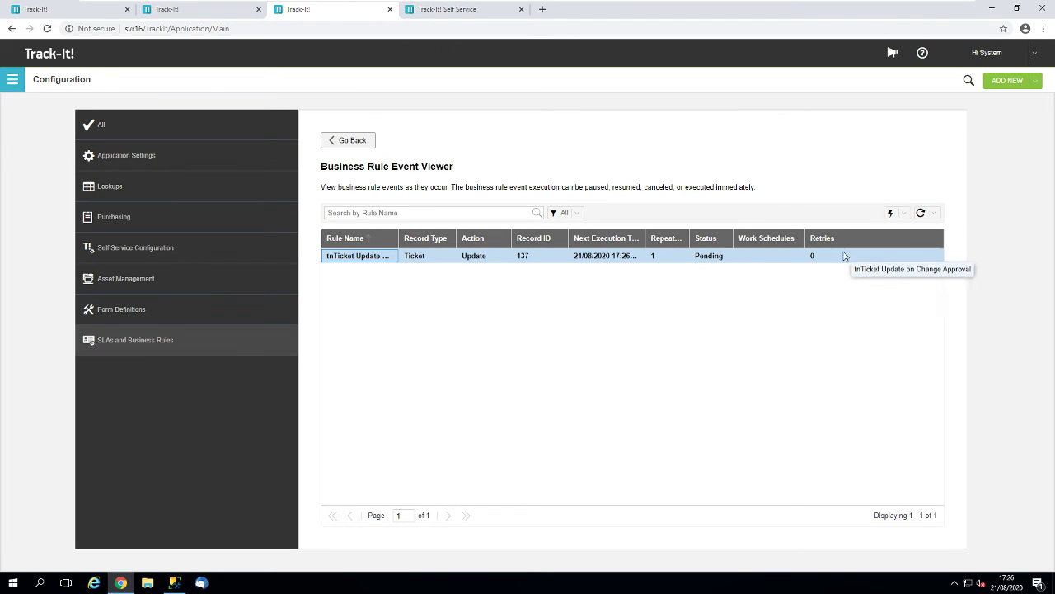
pyautogui.click(935, 214)
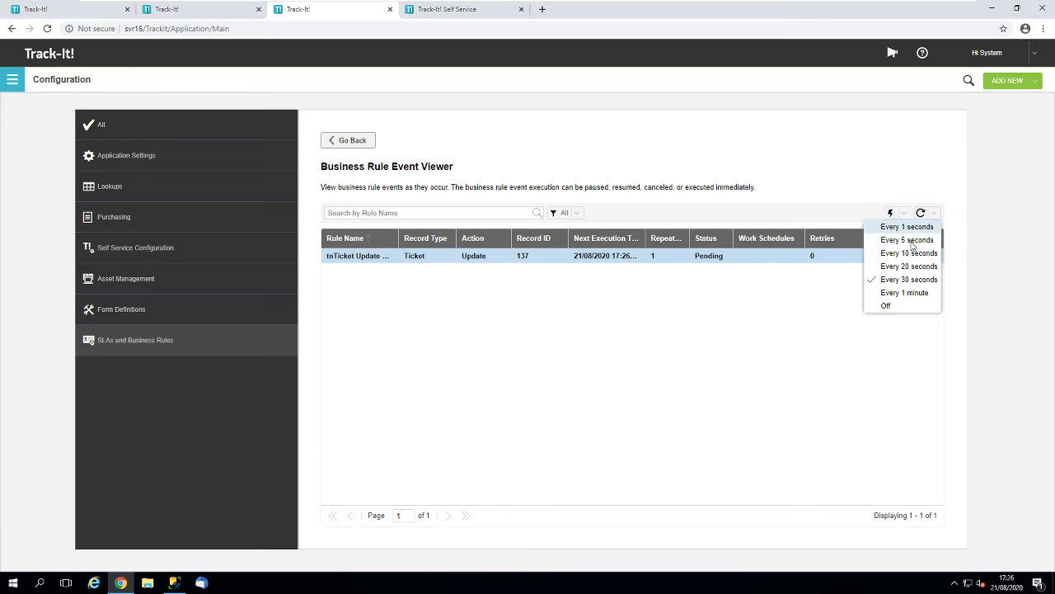
pyautogui.click(910, 243)
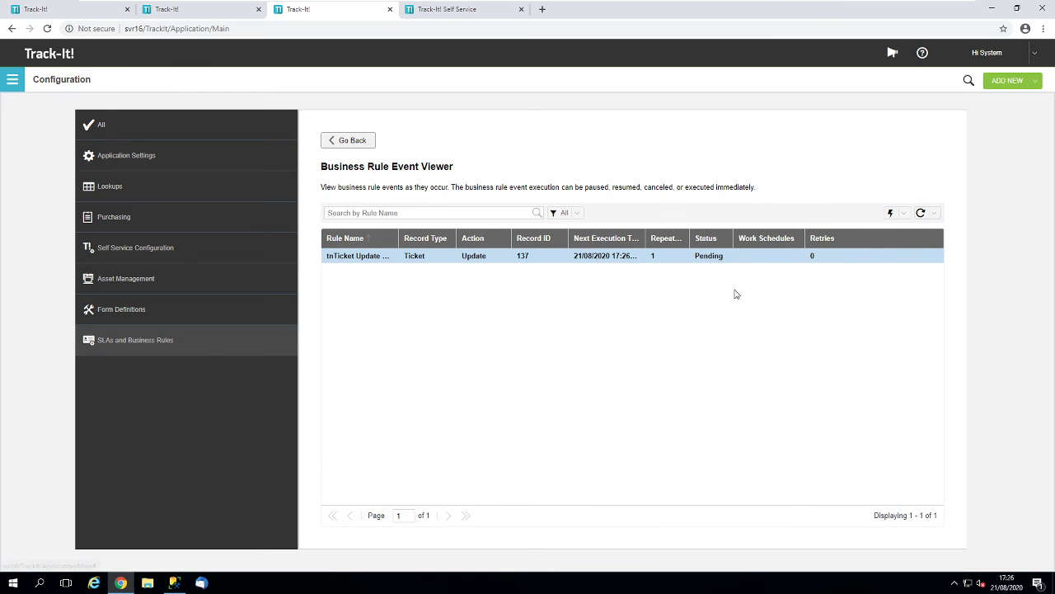
# Step: Close and reopen the Access Required ticket in Help Desk to check it for rule updates, and return to the ticket list
pyautogui.click(70, 9)
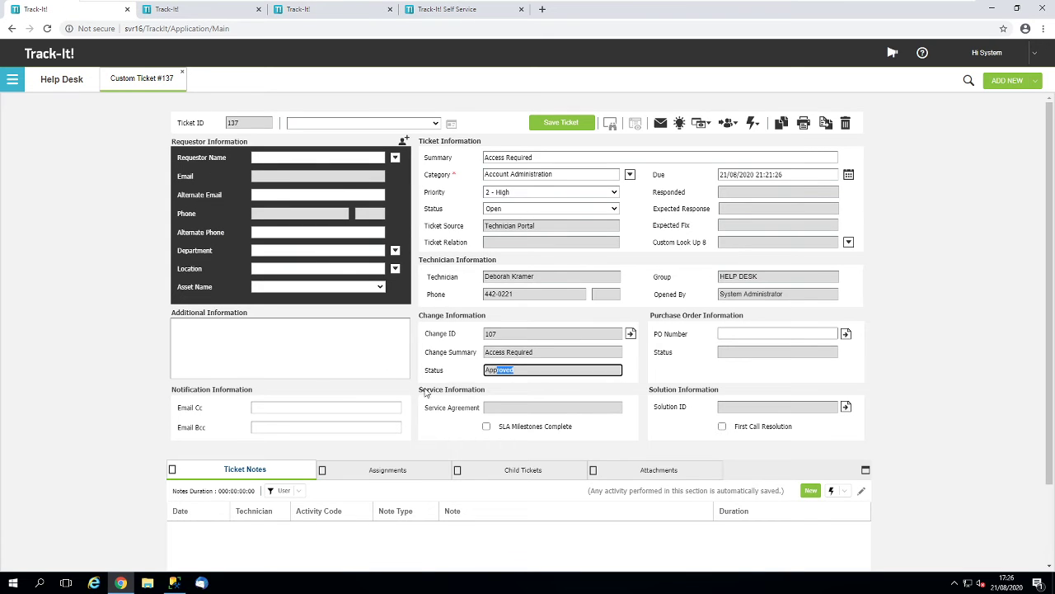
pyautogui.click(318, 351)
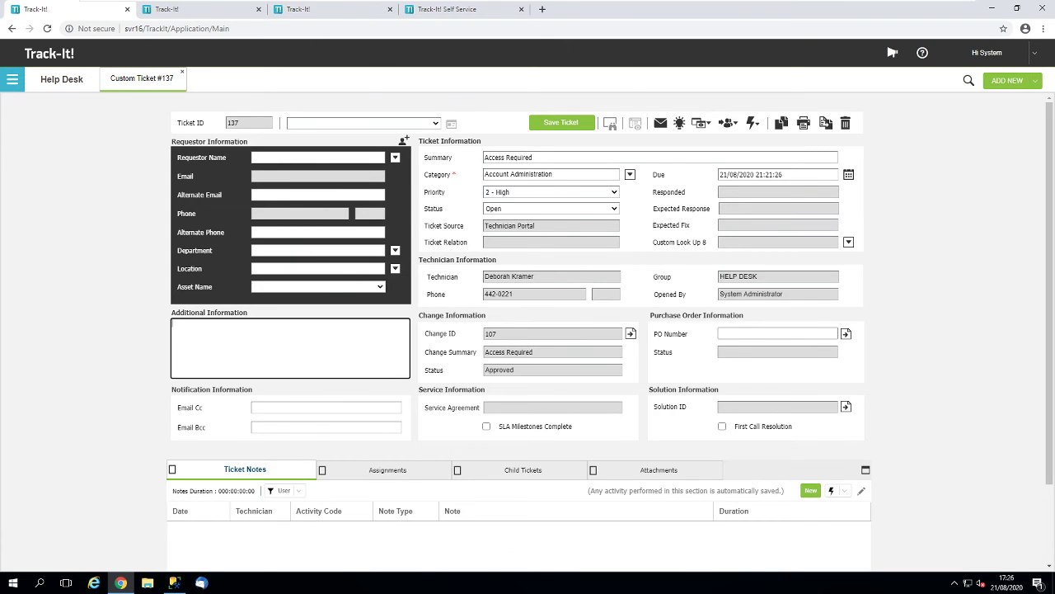
pyautogui.click(183, 72)
pyautogui.click(183, 74)
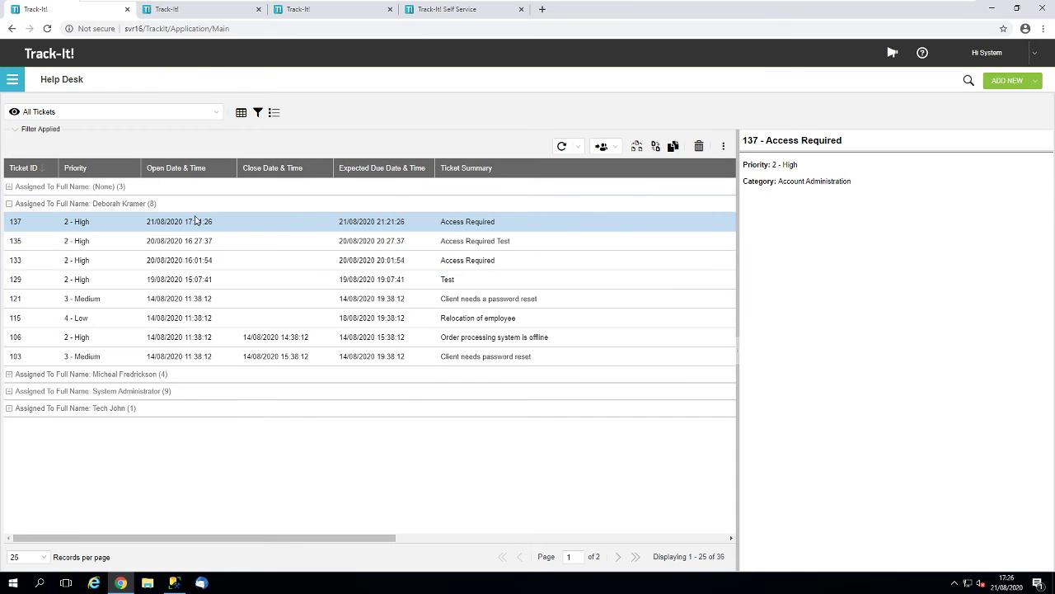
pyautogui.doubleClick(238, 224)
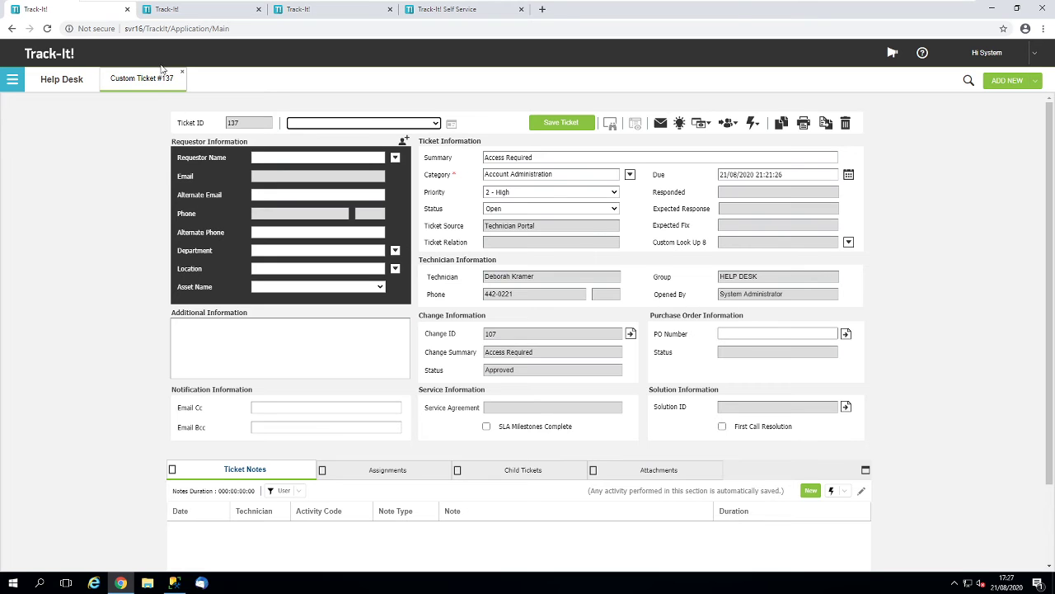
pyautogui.click(183, 75)
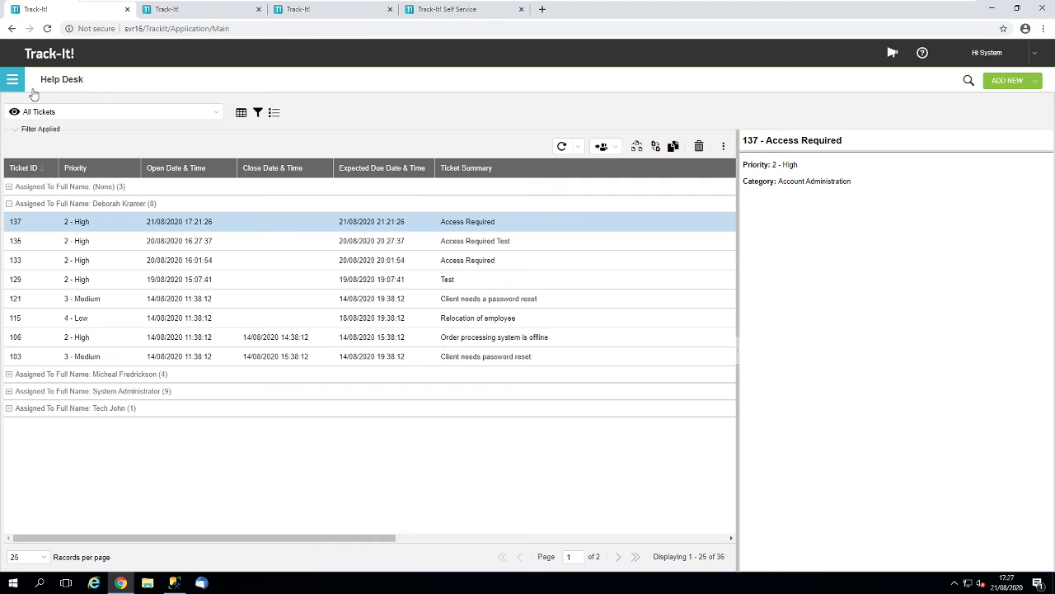
# Step: Look over the Business Rules list, and check the execution status of the tnTicket Update on Change Approval event
pyautogui.click(213, 13)
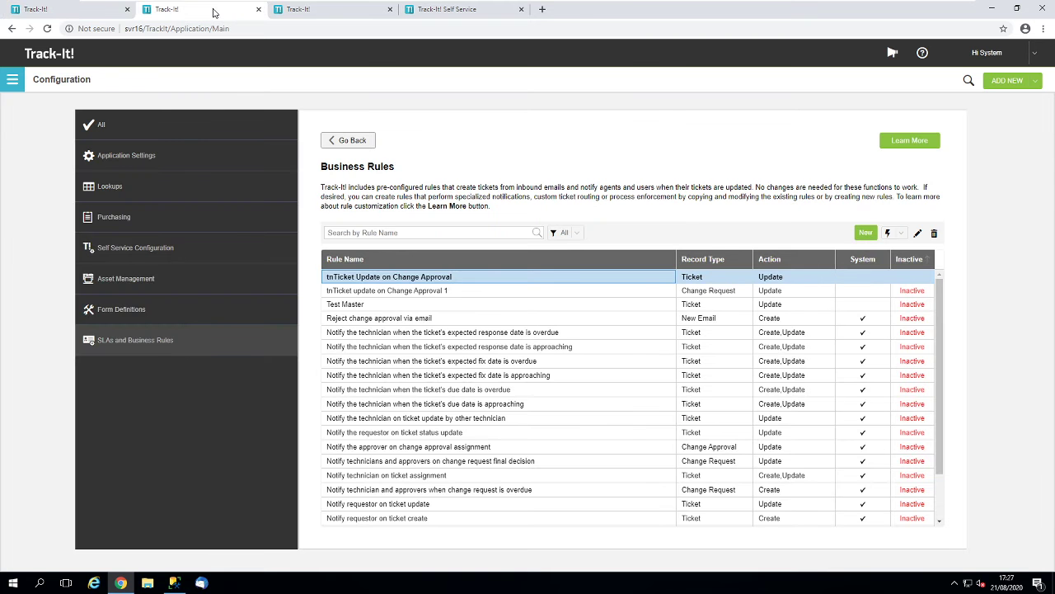
pyautogui.click(331, 12)
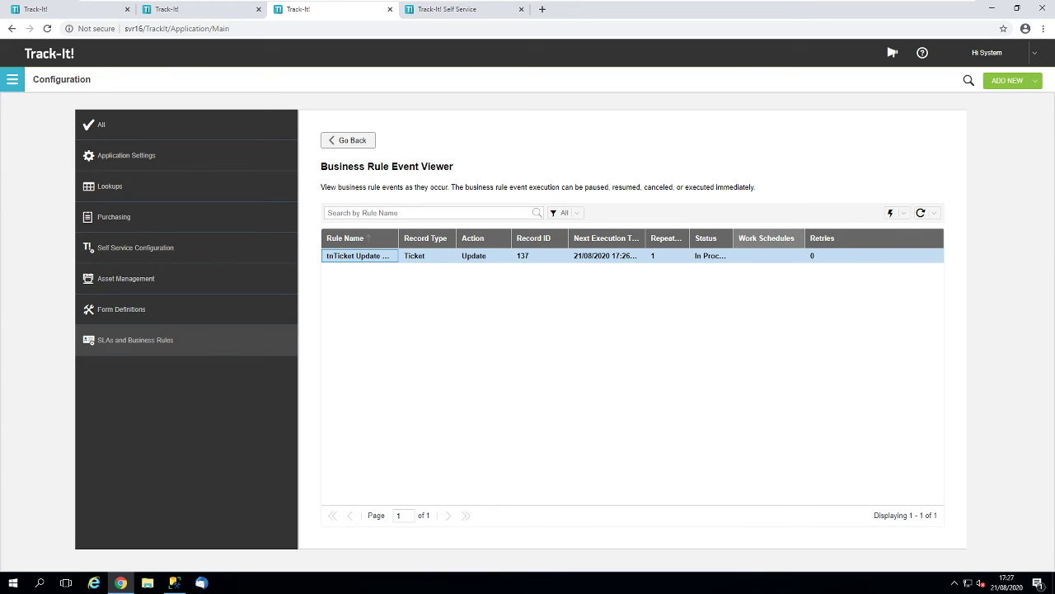
# Step: Widen the Status and Next Execution Time columns in the event viewer, and refresh the events while checking them against the system clock
pyautogui.moveTo(733, 237); pyautogui.dragTo(752, 238)
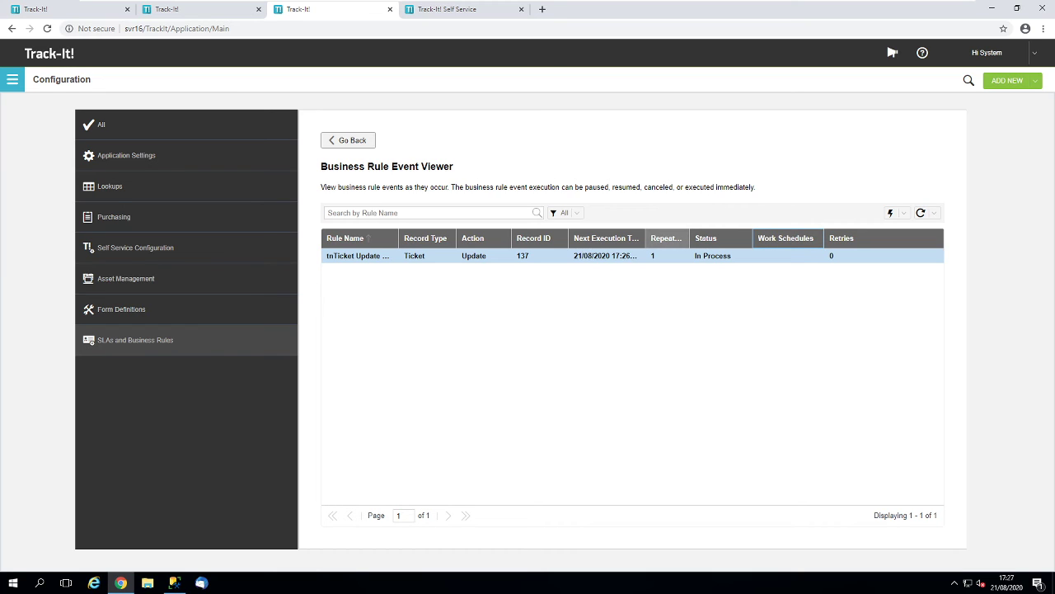
pyautogui.moveTo(646, 238); pyautogui.dragTo(669, 237)
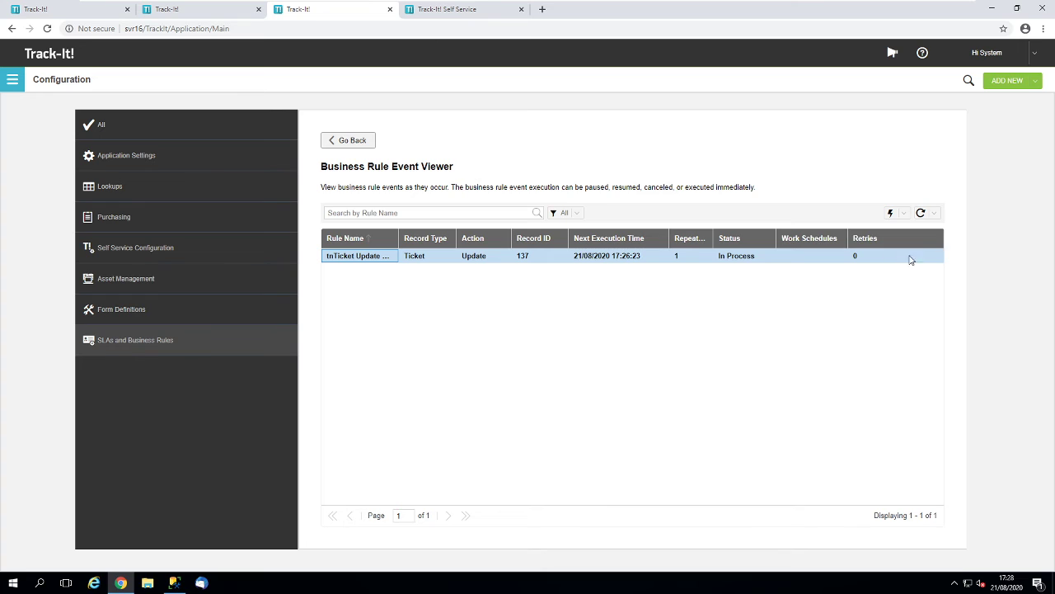
pyautogui.click(923, 213)
pyautogui.click(1011, 581)
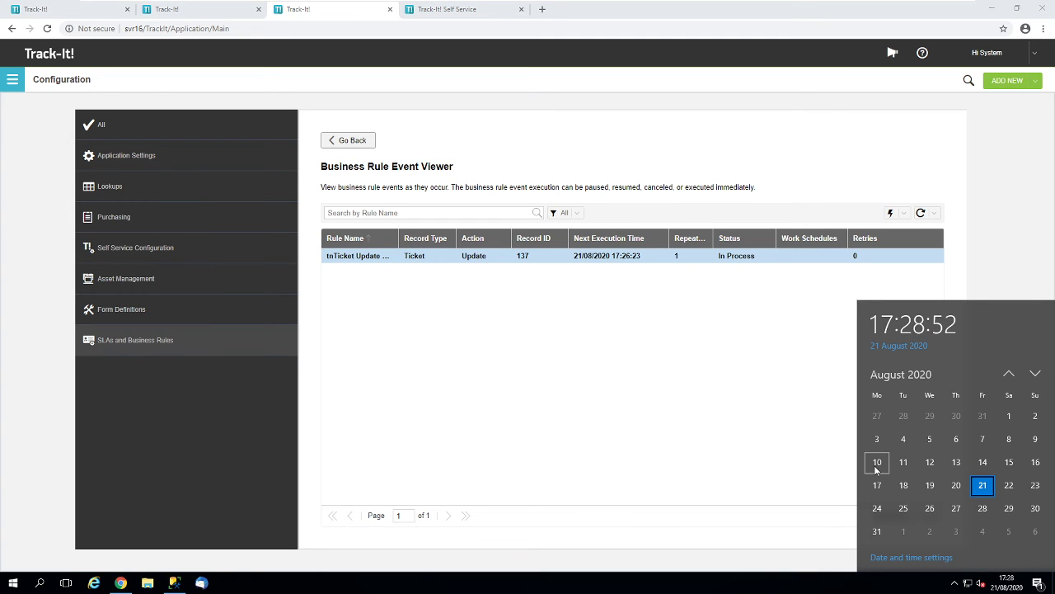
pyautogui.click(828, 487)
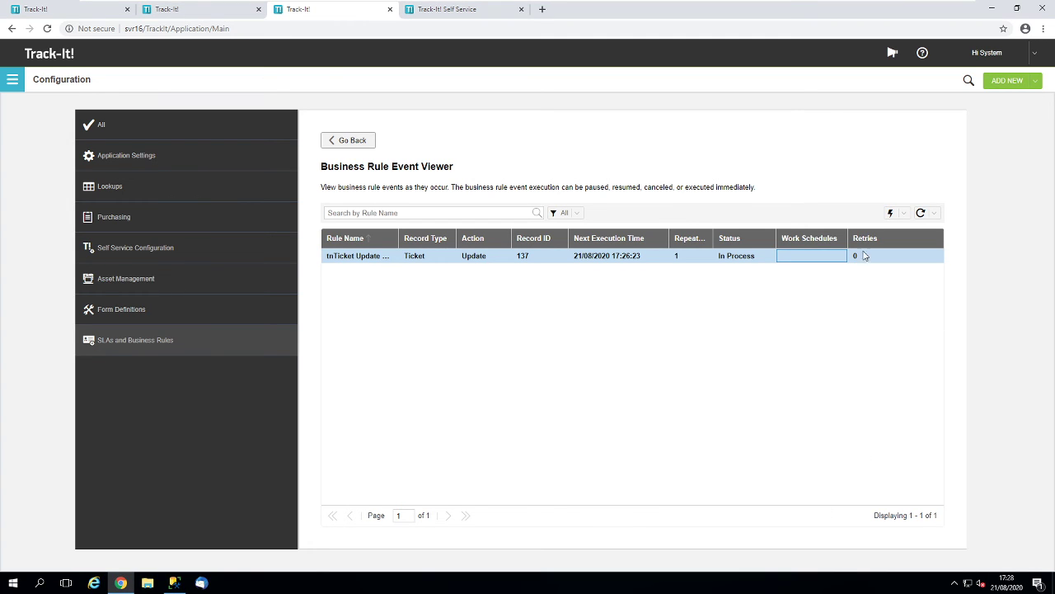
pyautogui.click(825, 257)
pyautogui.click(920, 214)
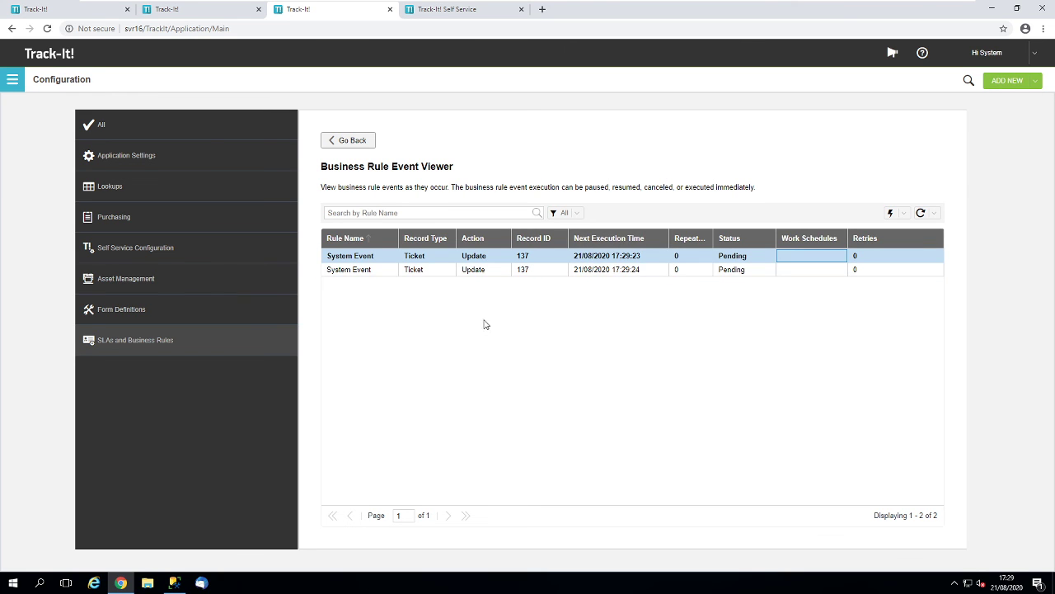
# Step: Open the Access Required ticket 137 in Help Desk and examine its Additional Information text and technician Group
pyautogui.click(55, 13)
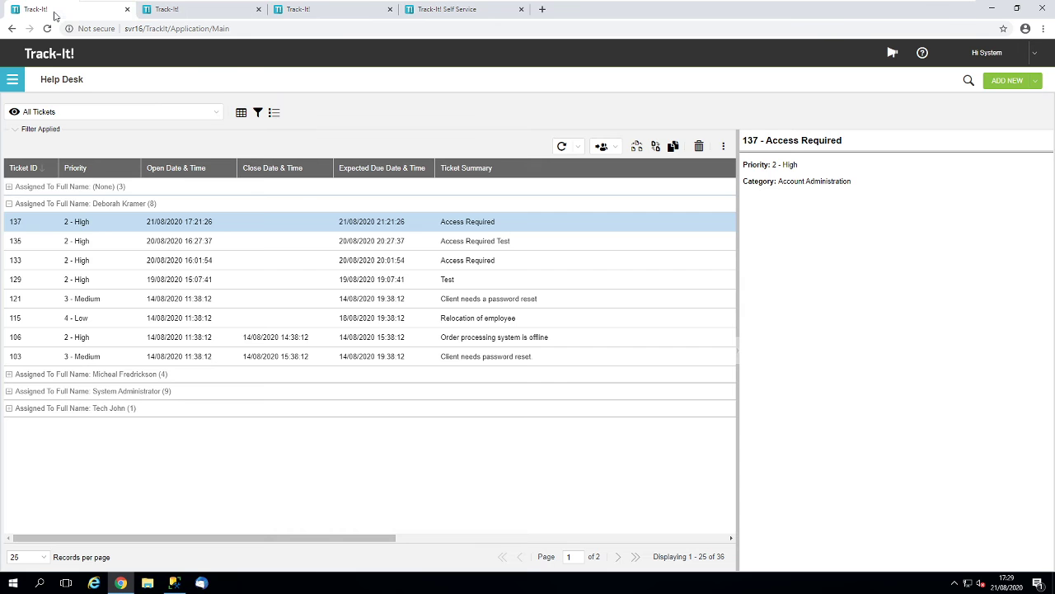
pyautogui.doubleClick(137, 222)
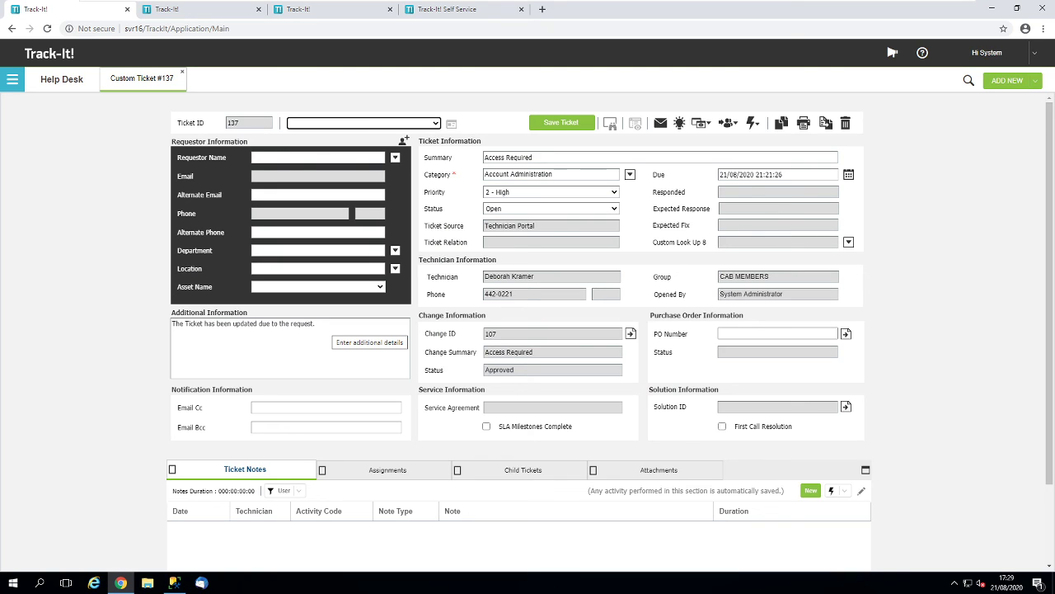
pyautogui.moveTo(316, 324); pyautogui.dragTo(155, 327)
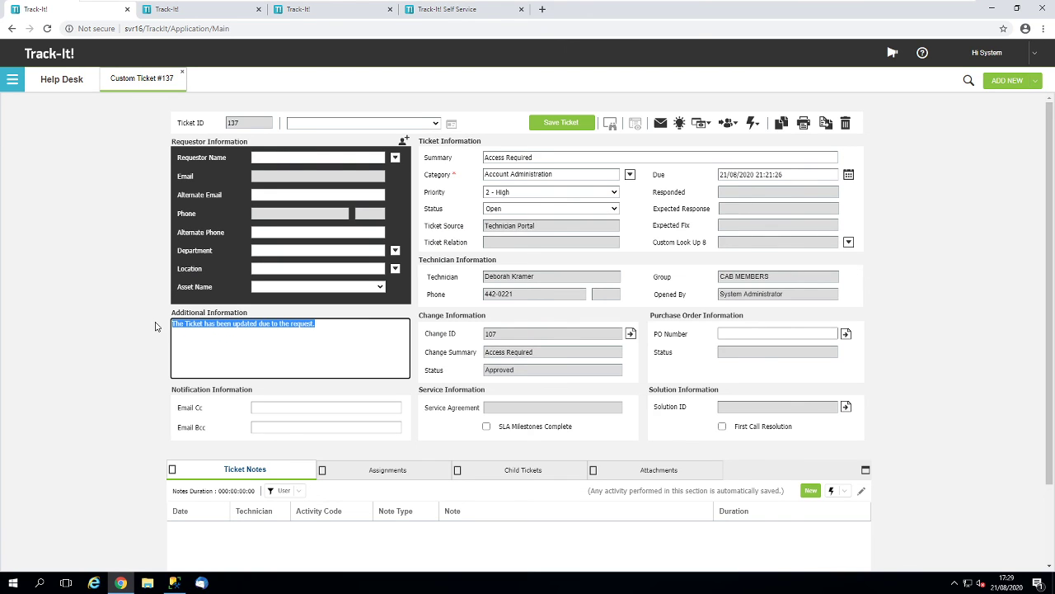
pyautogui.click(248, 323)
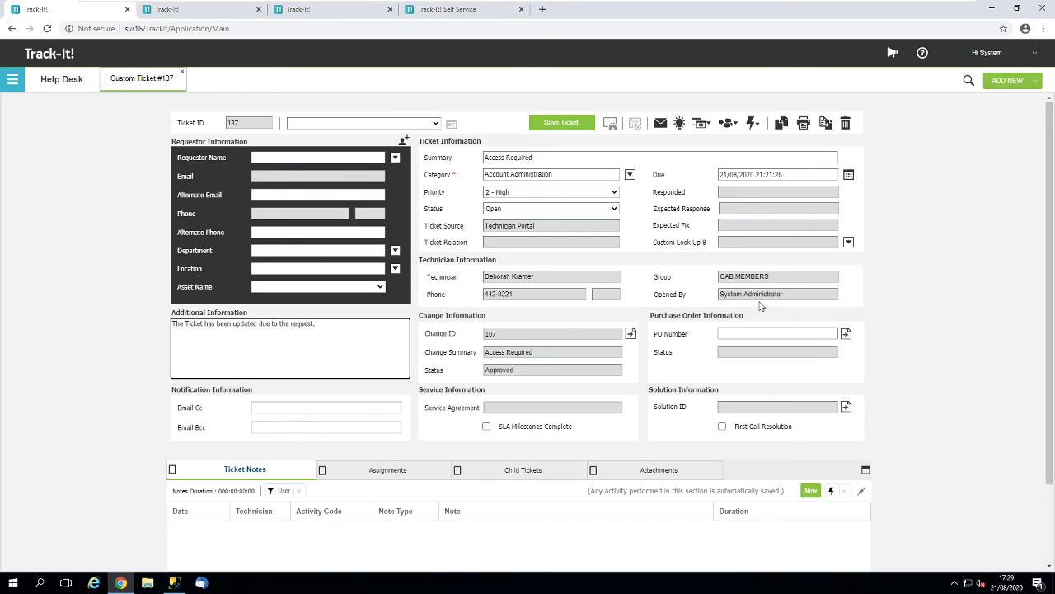
pyautogui.moveTo(771, 277); pyautogui.dragTo(687, 289)
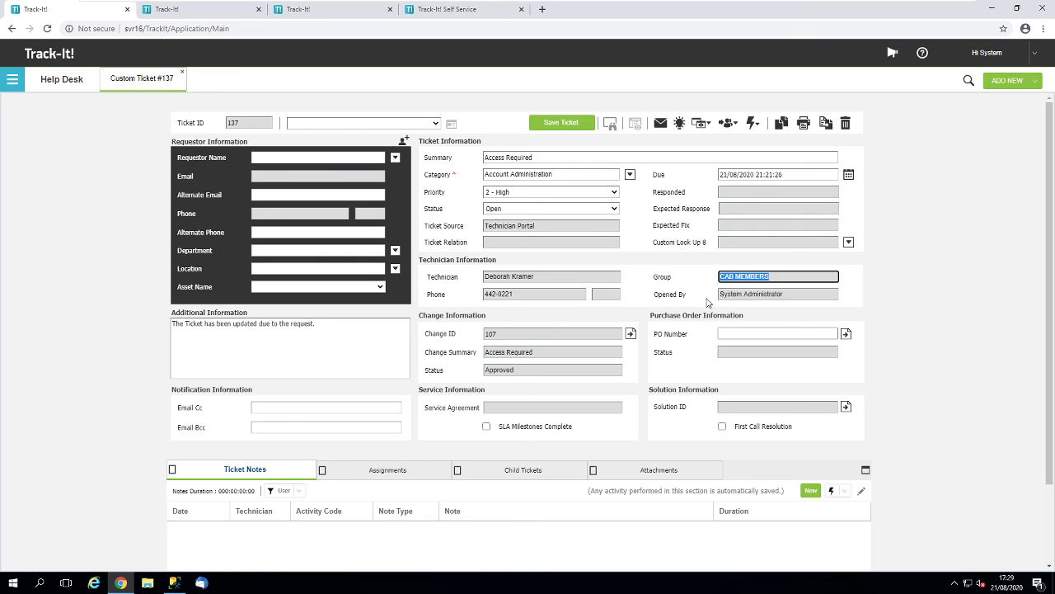
pyautogui.click(317, 325)
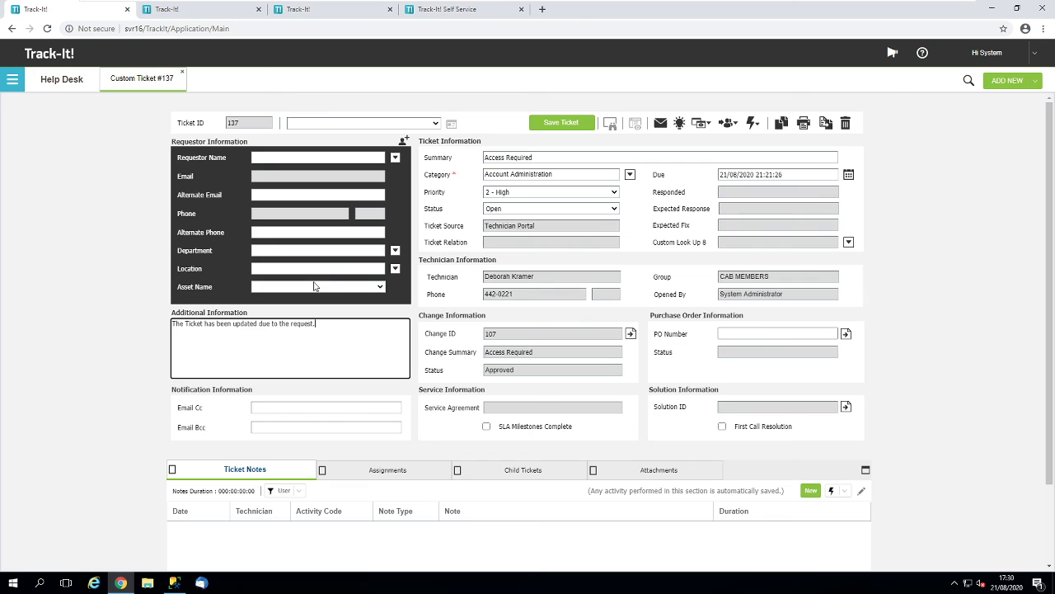
# Step: Review the conditions and actions schedule of the tnTicket Update on Change Approval rule, and close it without saving
pyautogui.click(205, 12)
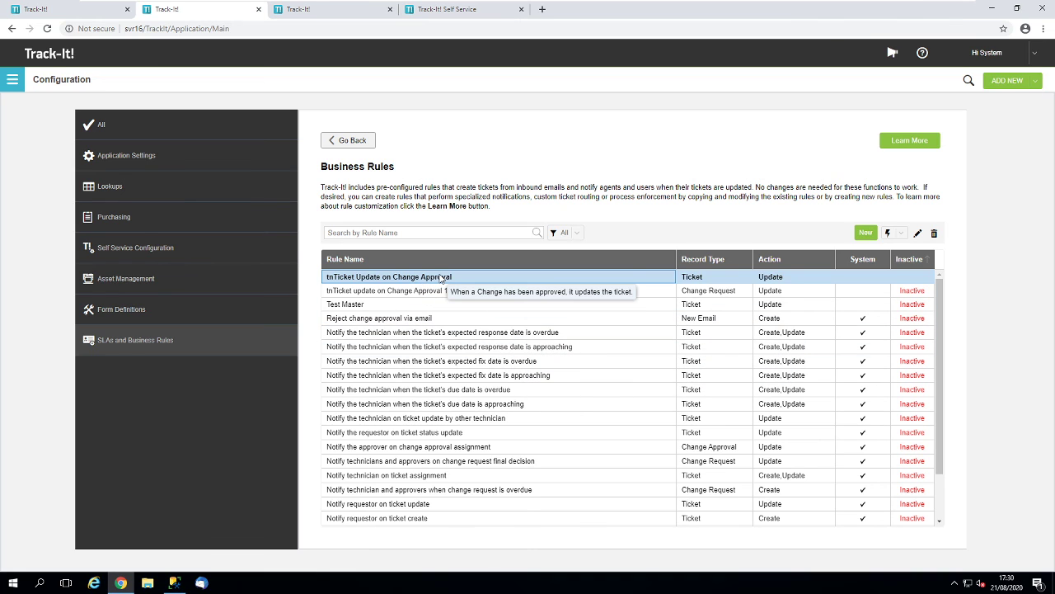
pyautogui.doubleClick(438, 281)
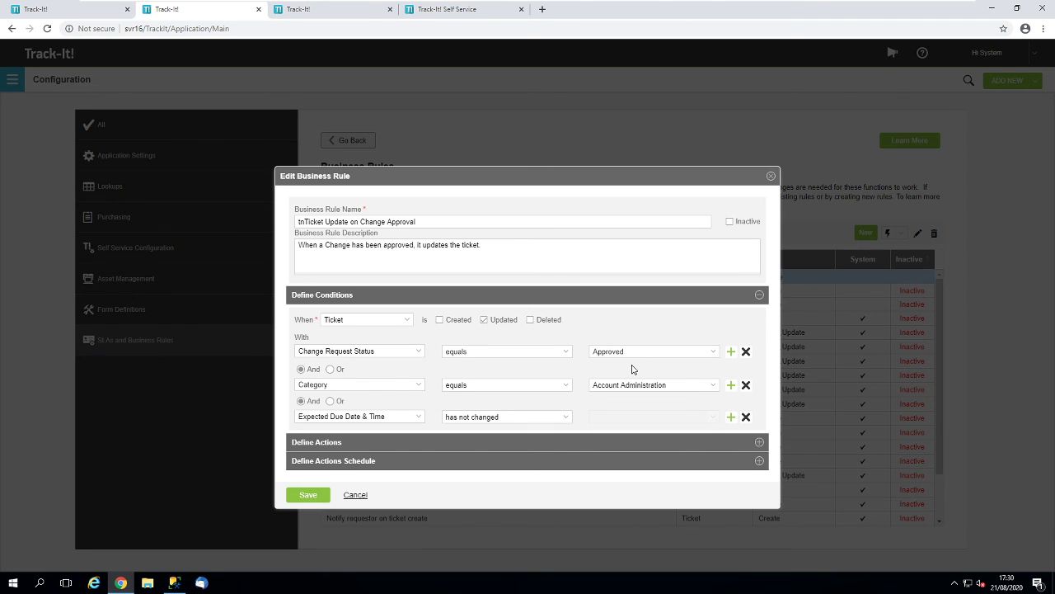
pyautogui.click(760, 462)
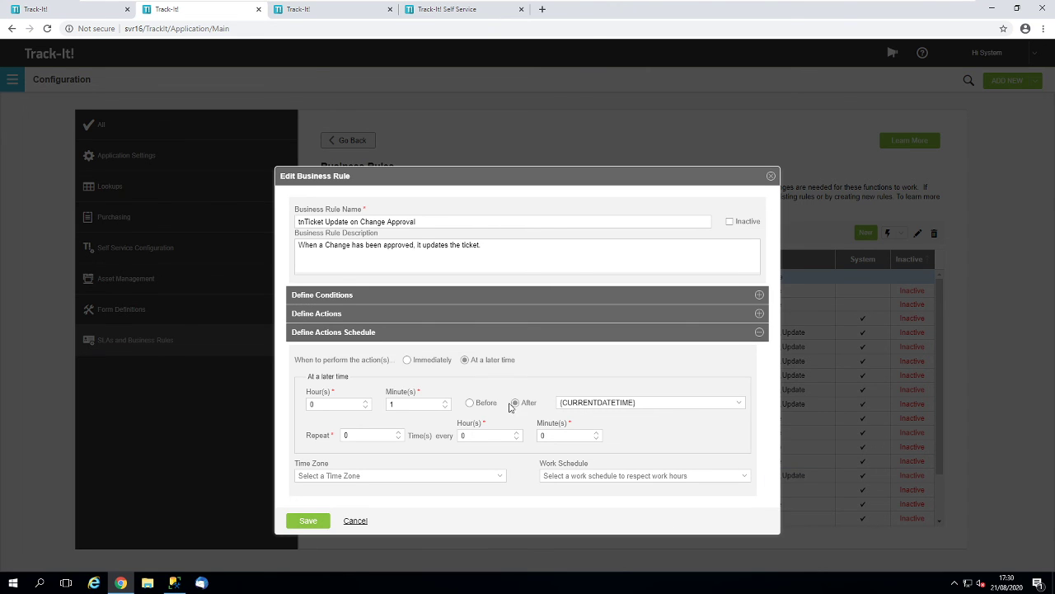
pyautogui.click(367, 521)
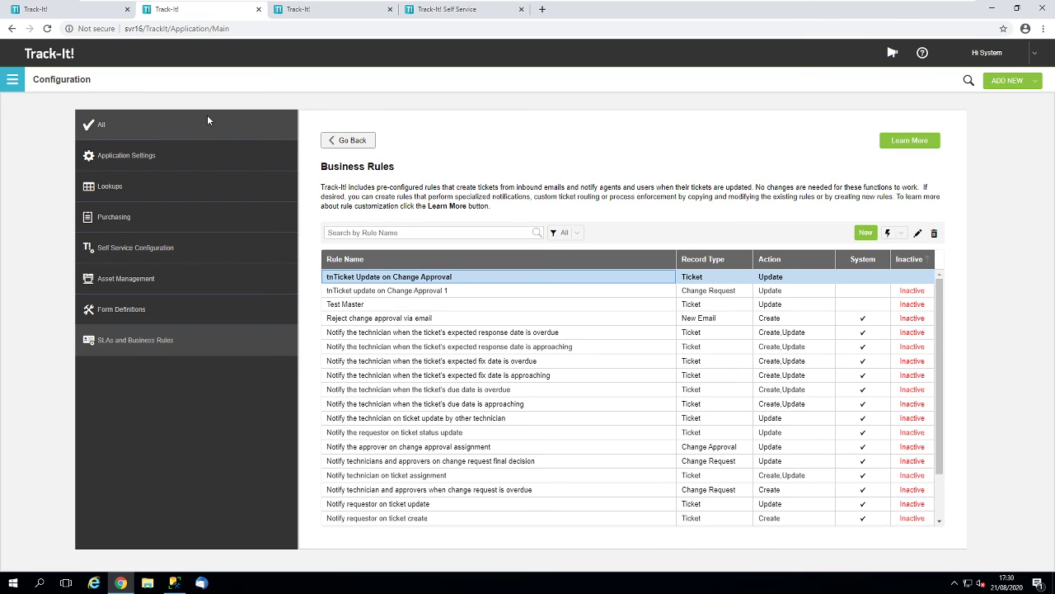
# Step: Open the online help for business rules, and view the About Track-It! information from the Help Desk page
pyautogui.click(923, 52)
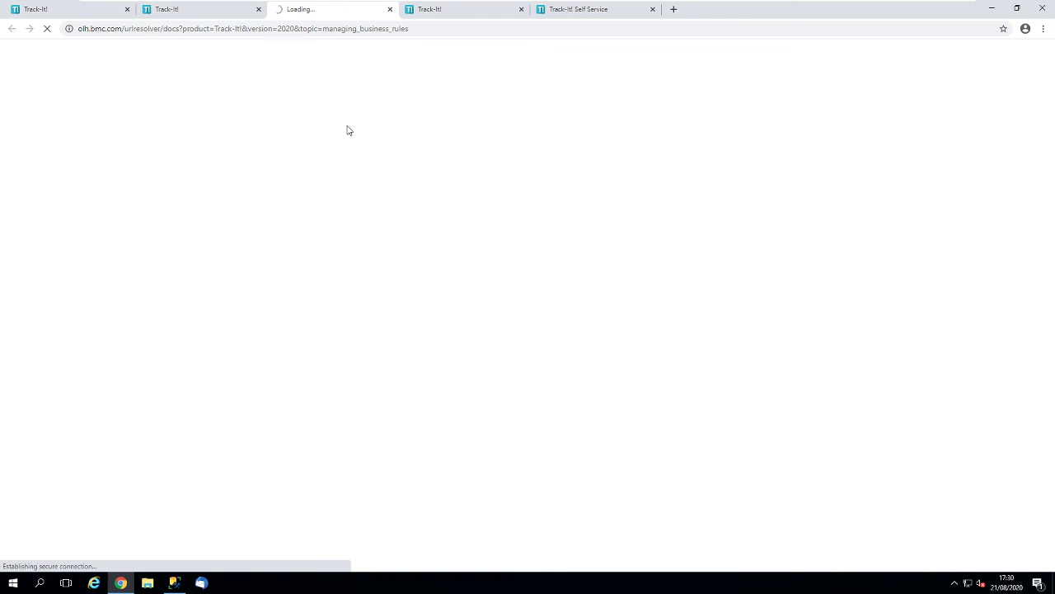
pyautogui.click(70, 14)
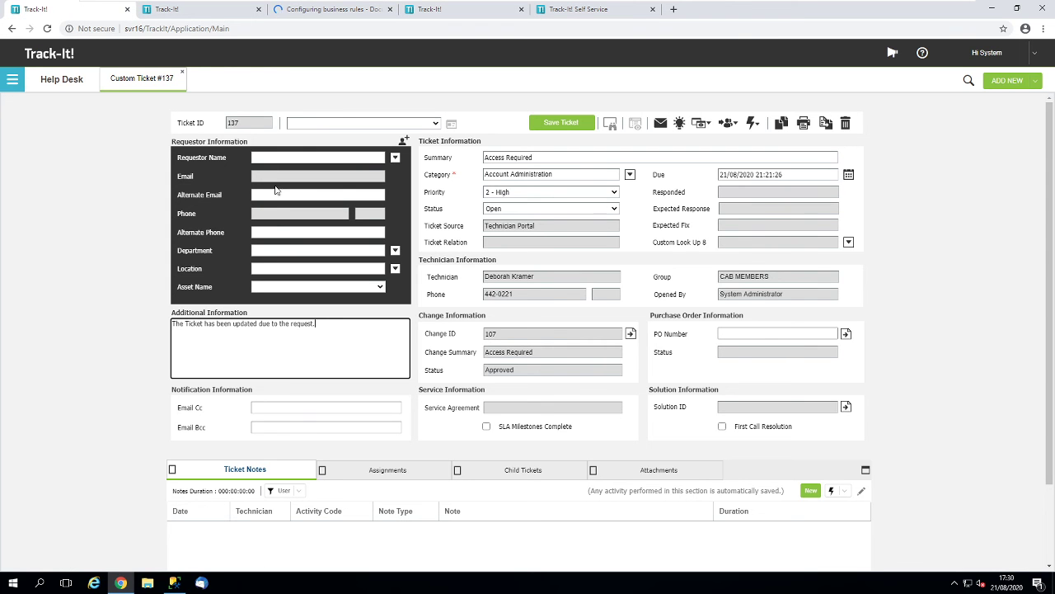
pyautogui.click(11, 80)
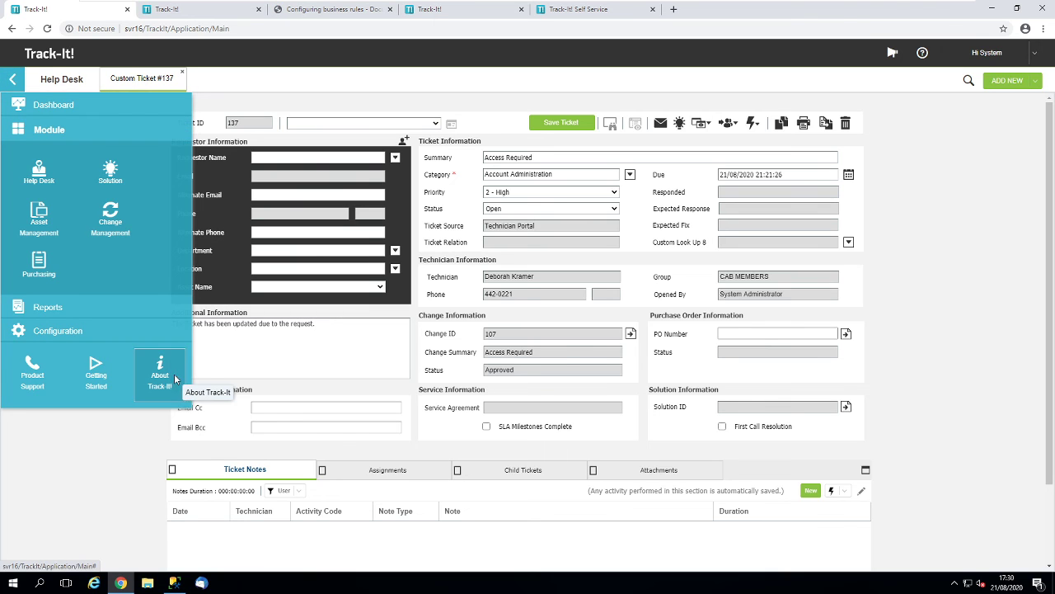
pyautogui.click(169, 375)
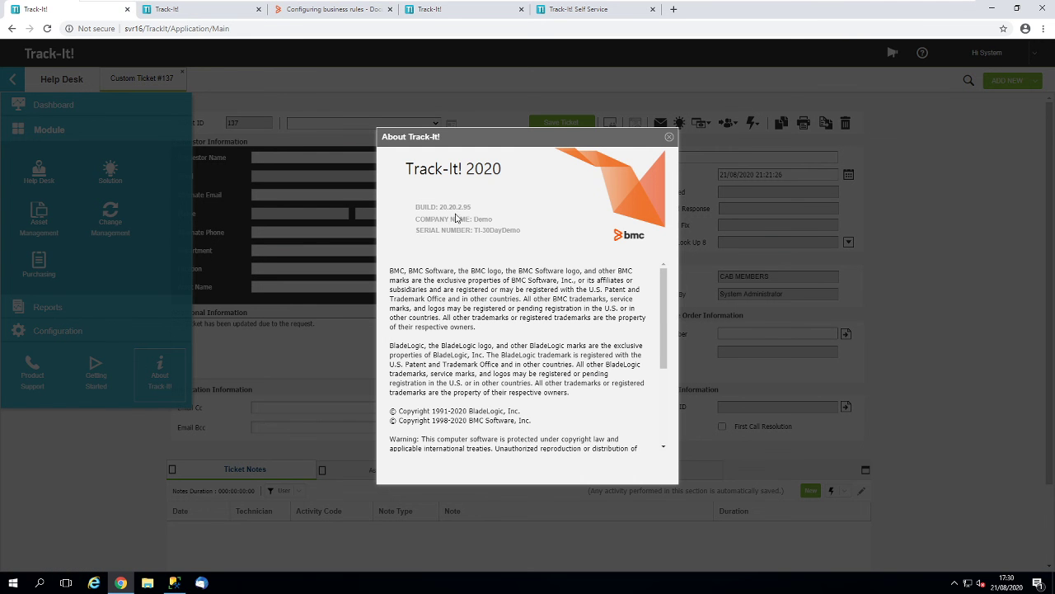